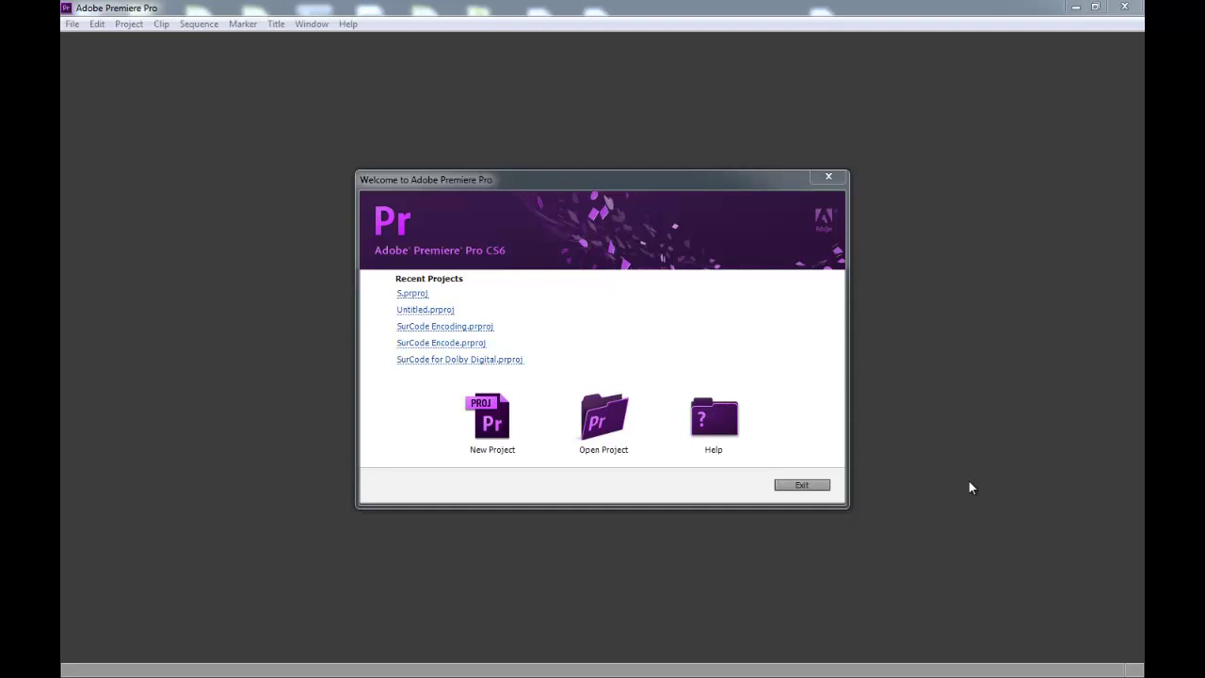
Create a new project named SurCode for Dolby Digital, overwriting the existing project of that name
key(ctrl+alt+n)
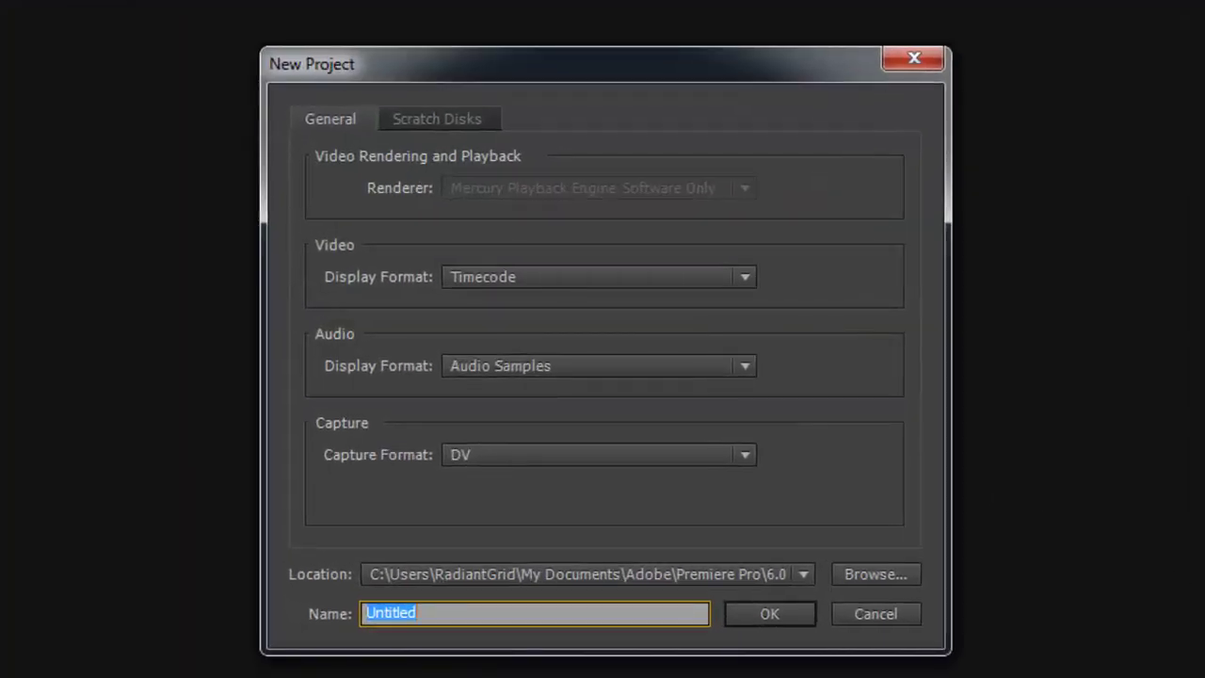
text(S)
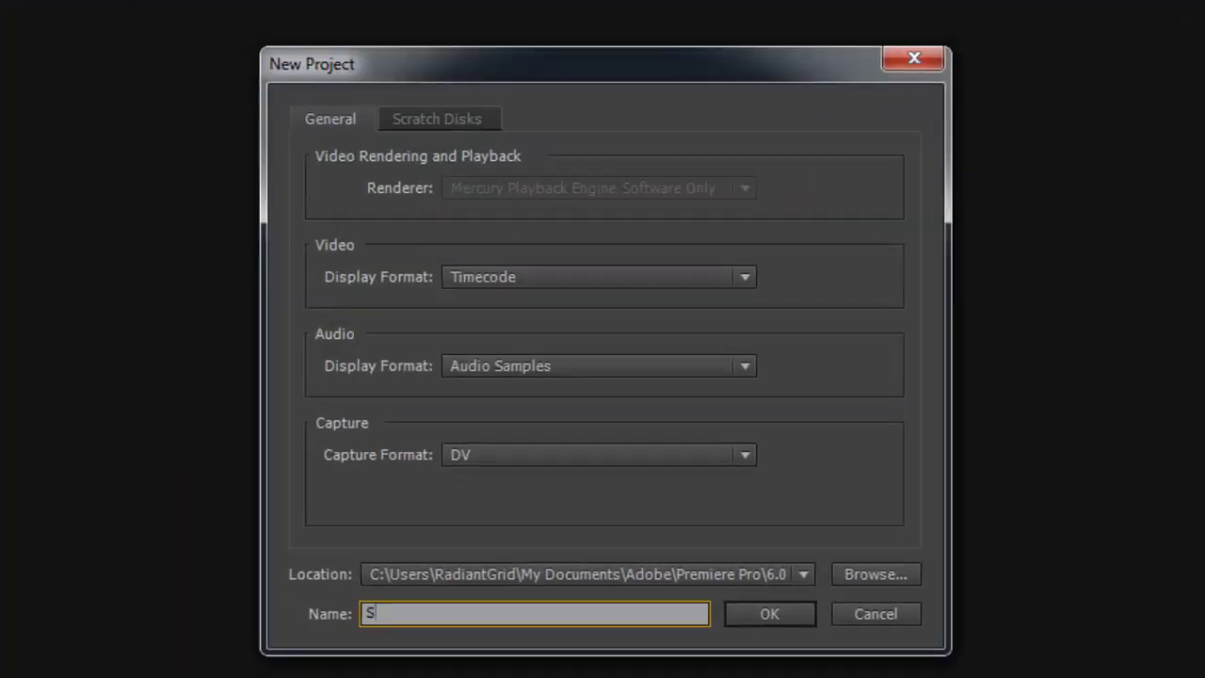
text(urCode for Dolby Digital)
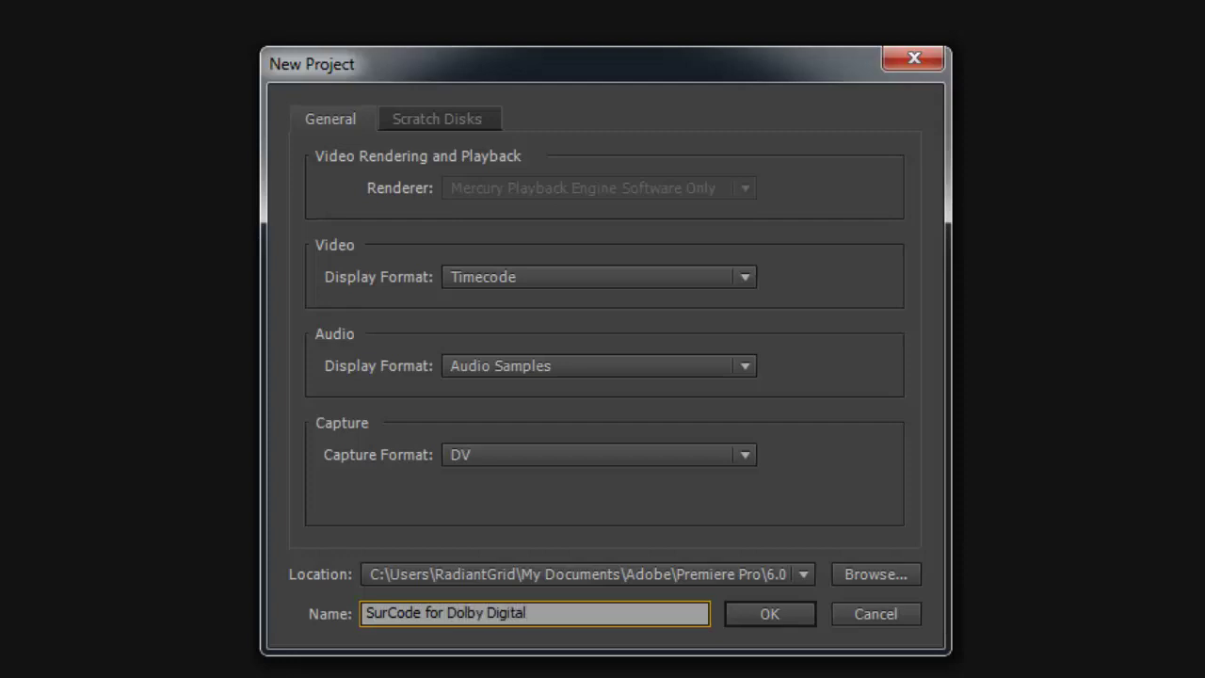
key(Return)
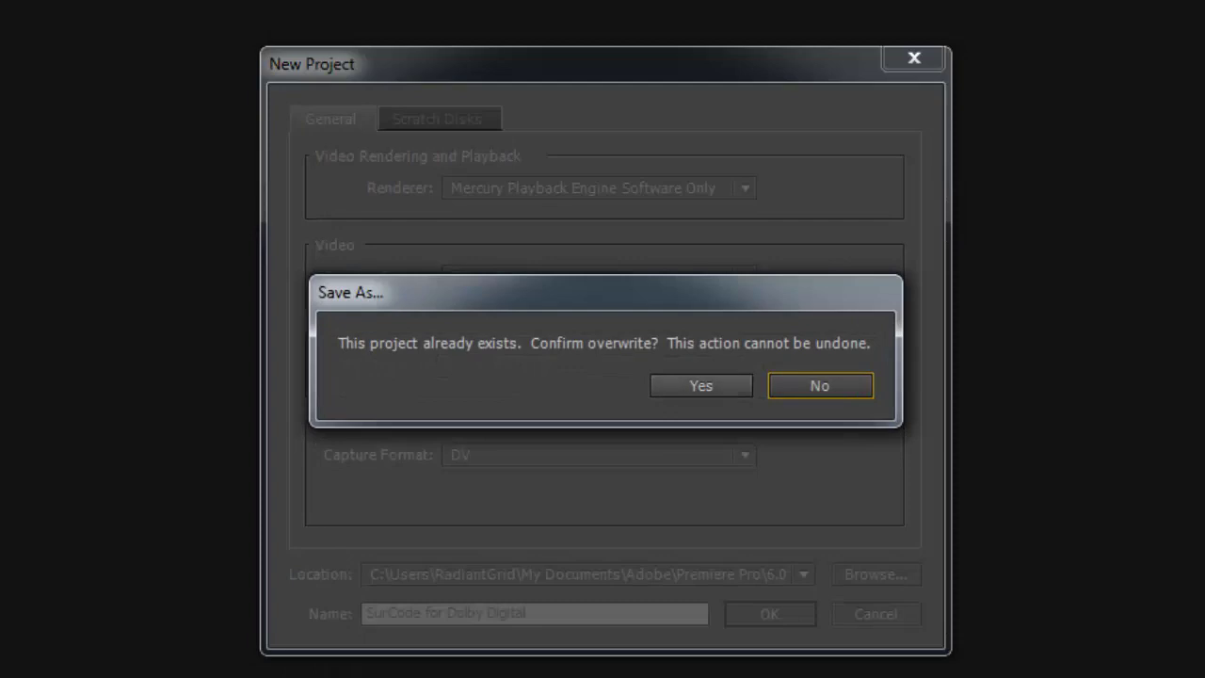
click(741, 381)
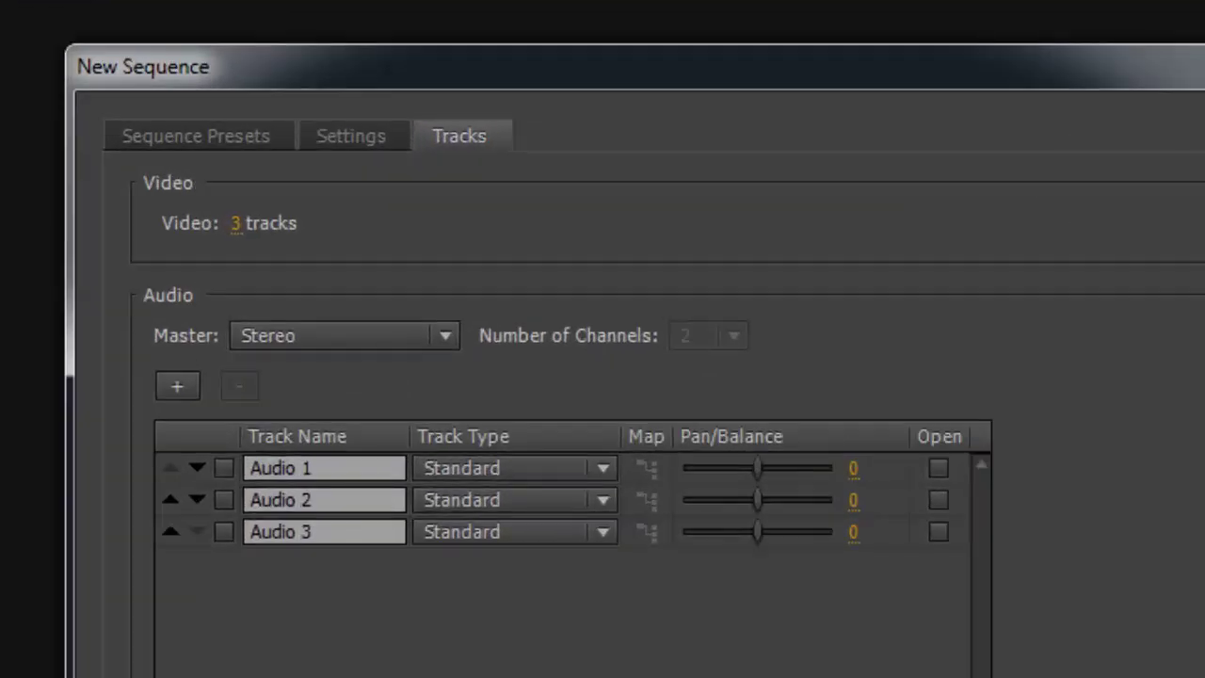
For the new sequence, reduce the video tracks to 1 and set the audio master to 5.1
click(236, 223)
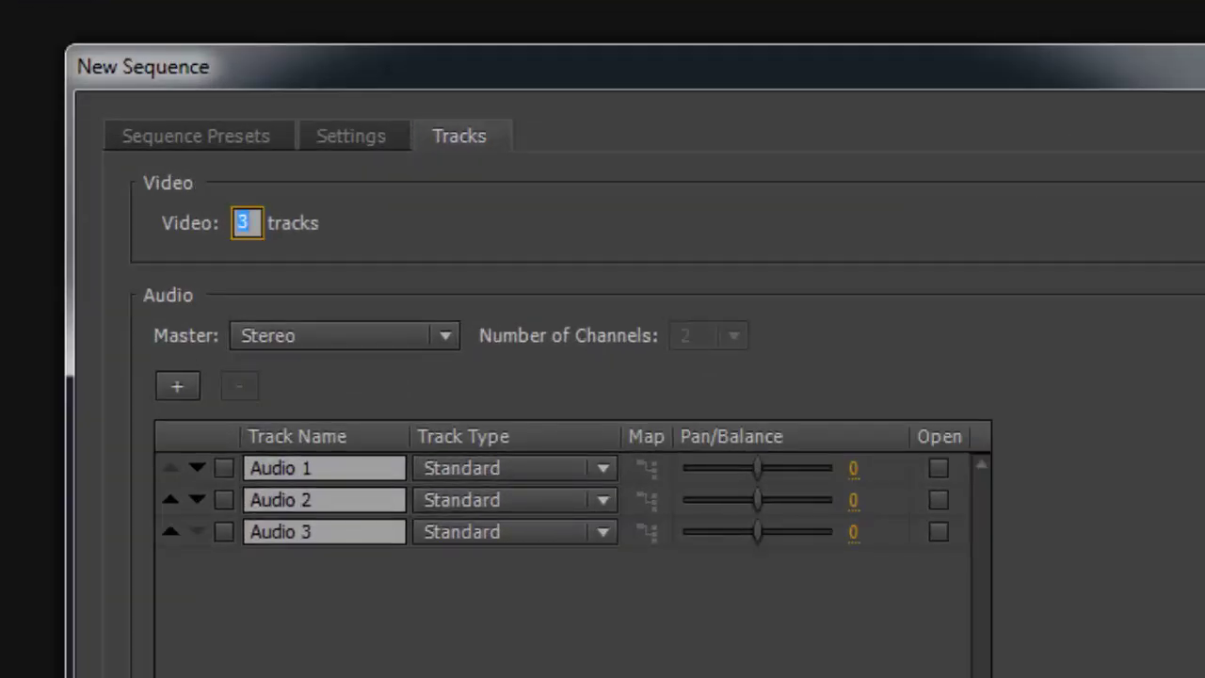
text(0)
click(344, 335)
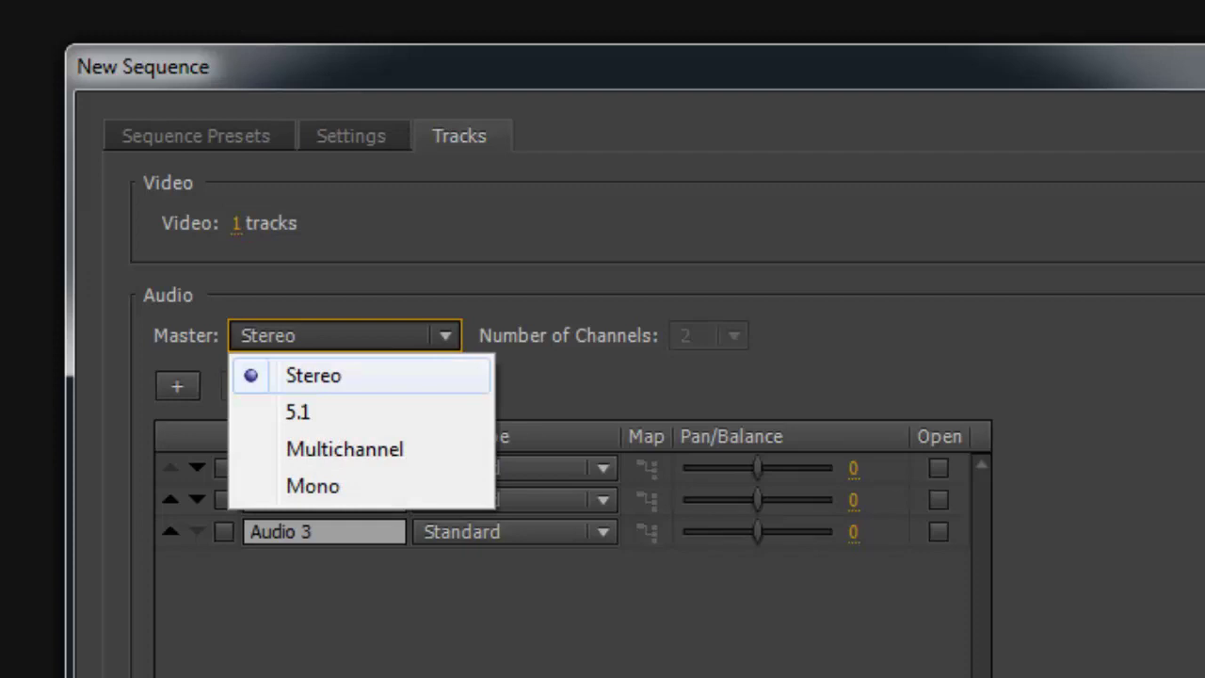
click(298, 411)
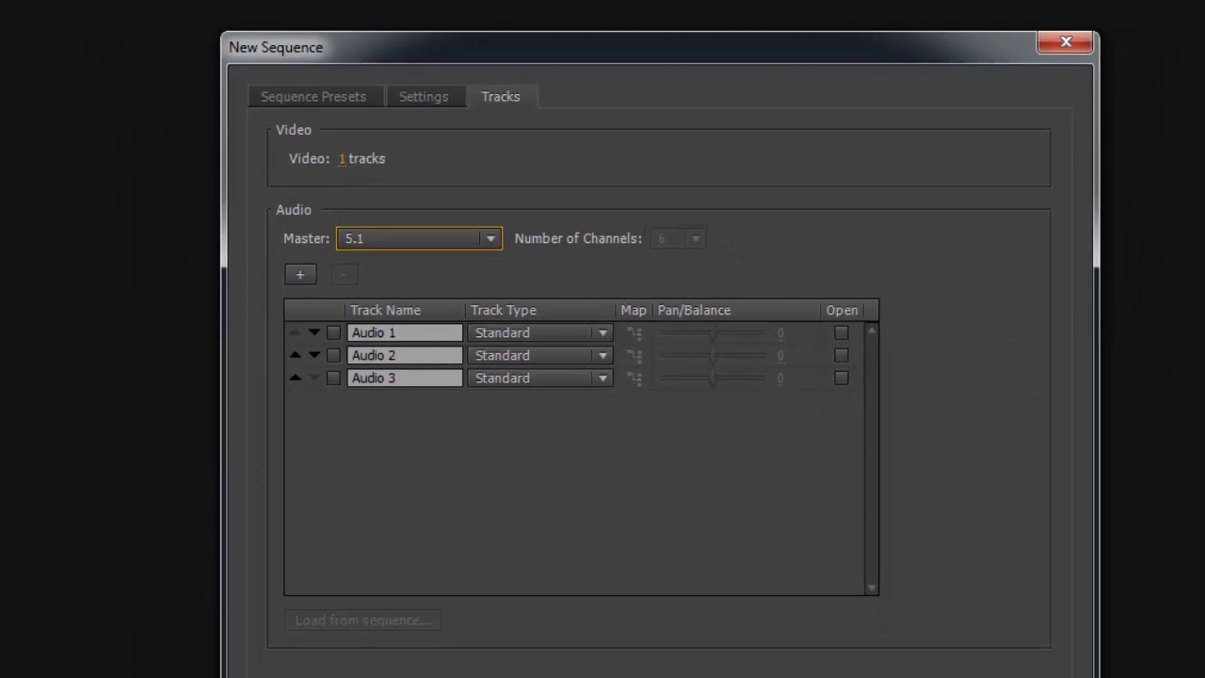
Add four more standard audio tracks to the new sequence, up to Audio 7
click(300, 274)
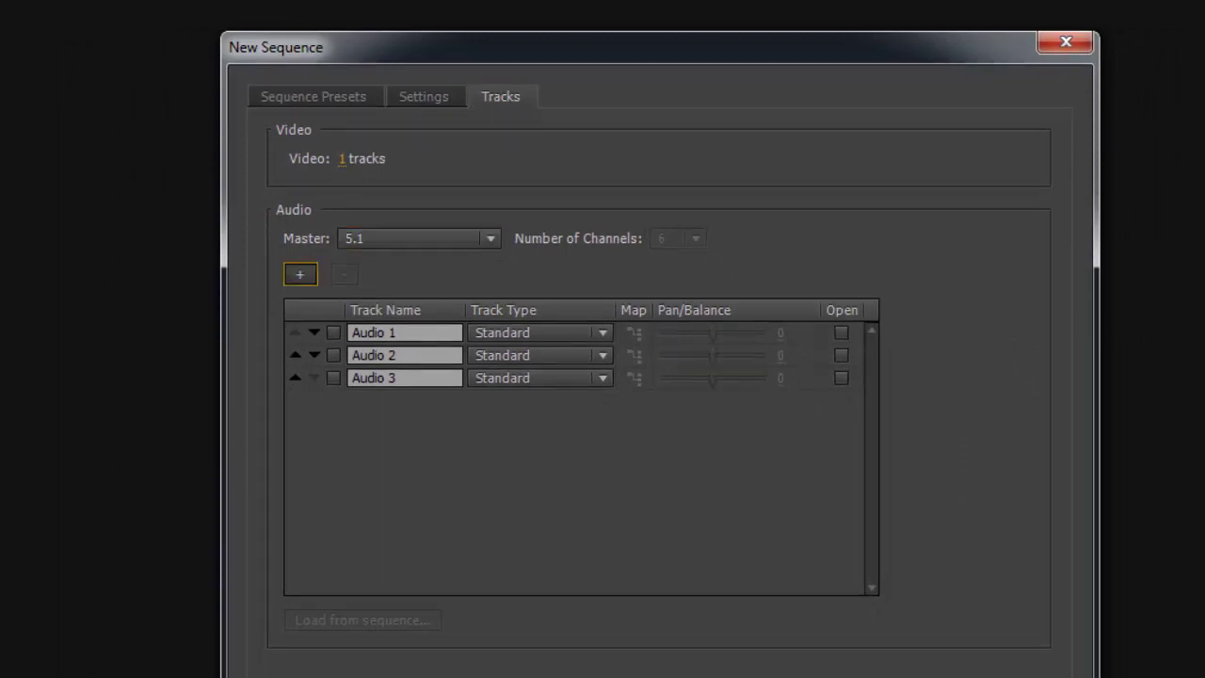
click(301, 274)
click(300, 274)
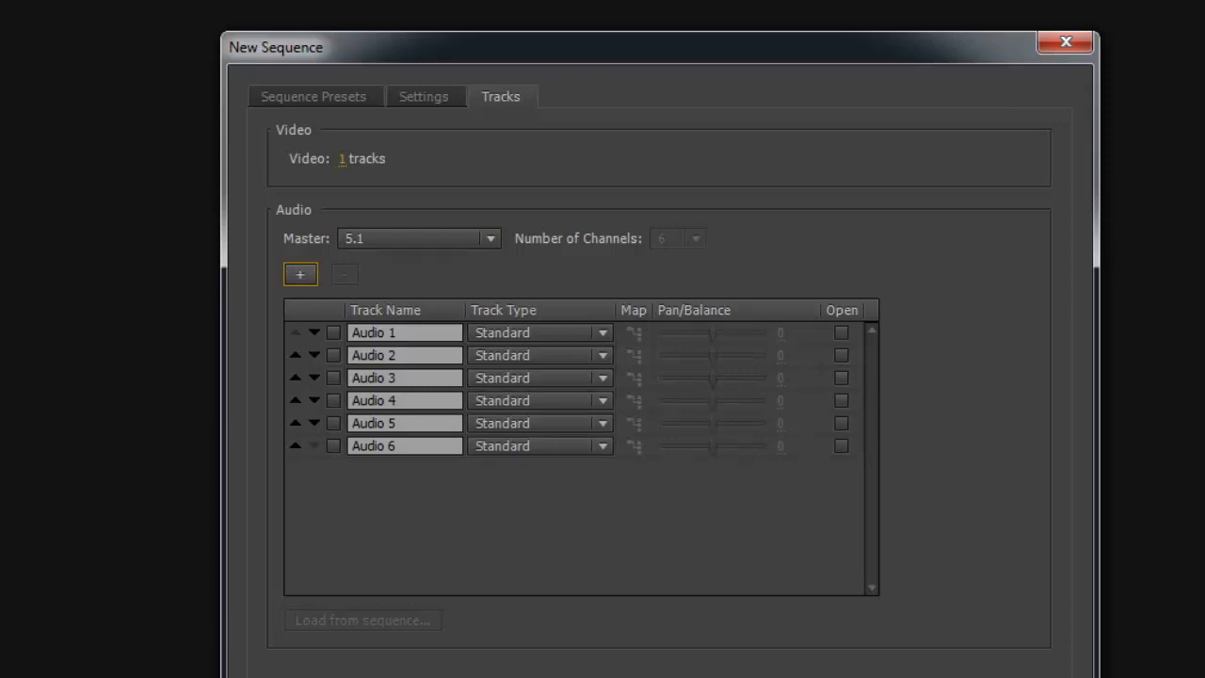
key(space)
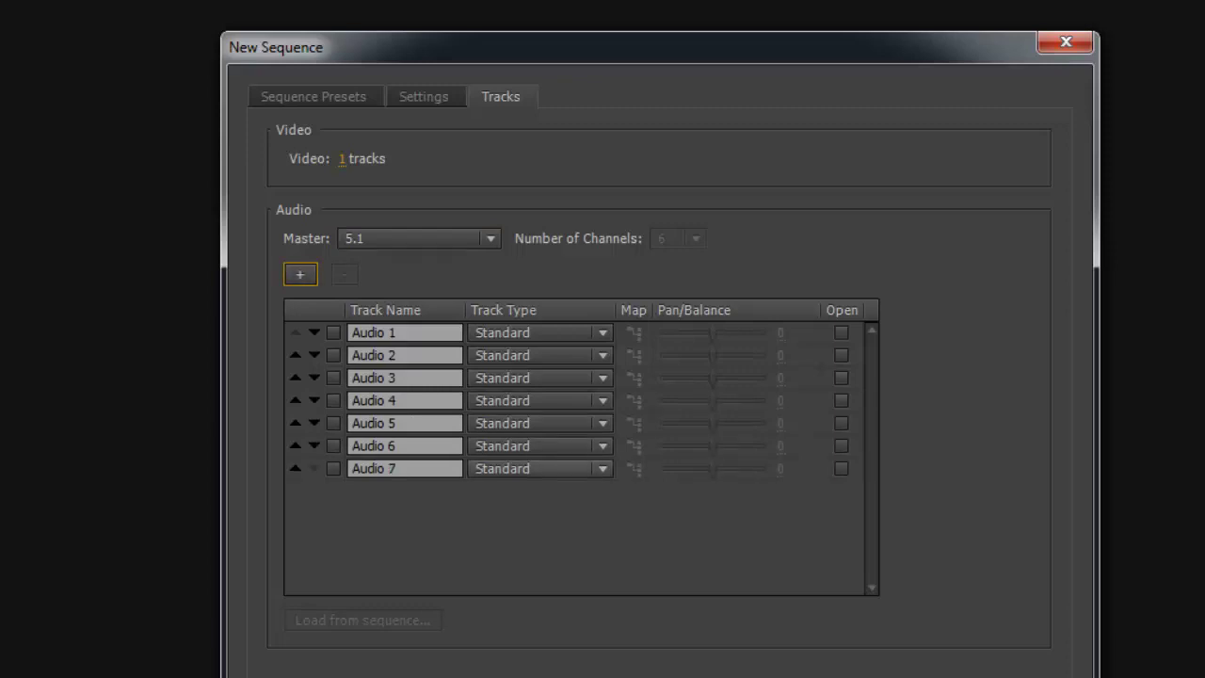
Set the track type of Audio 7 to 5.1 and create the sequence
click(540, 468)
click(516, 521)
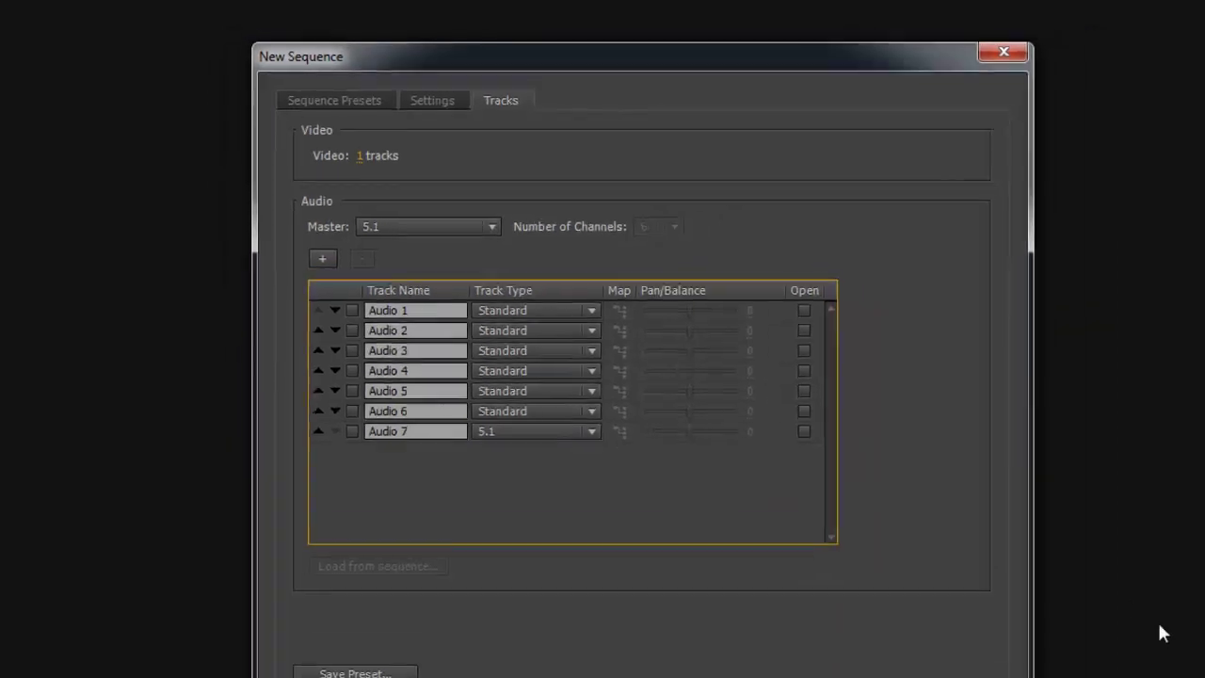
key(Return)
Import Prince of Persia 5.1 interleaved.wav from the desktop and place it at the sequence start across Audio 1 to Audio 6
key(Down)
key(Down)
key(Down)
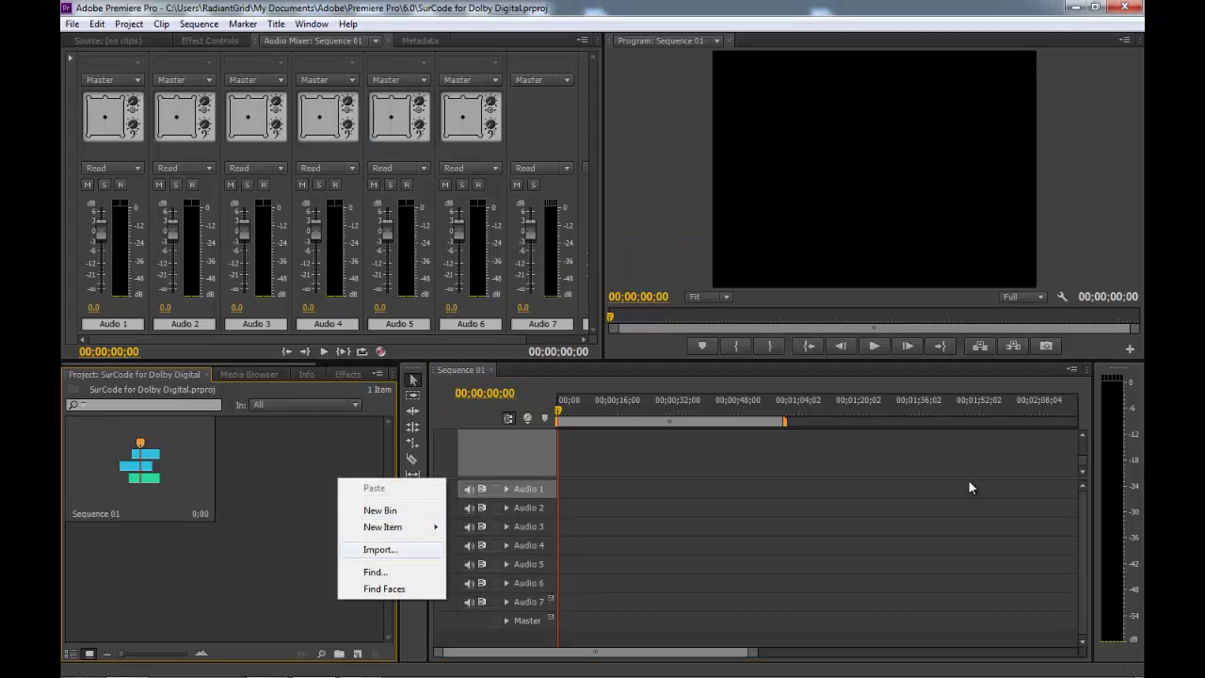
key(Return)
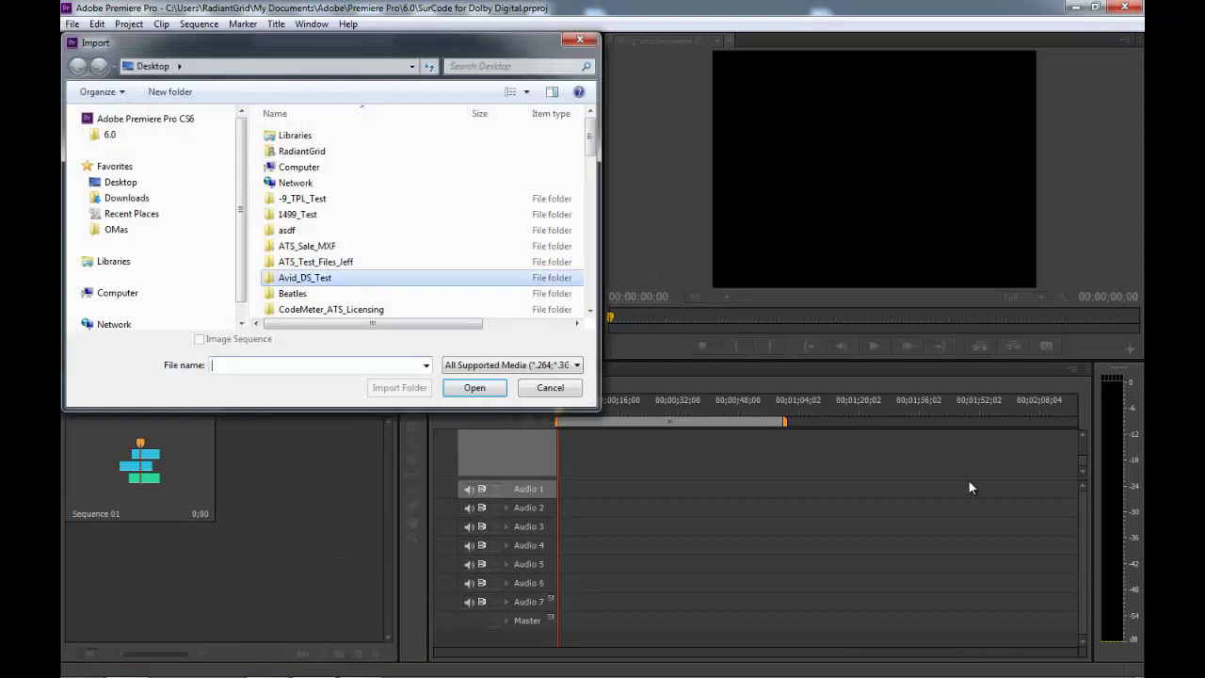
scroll(969, 482, down, 15)
key(Down)
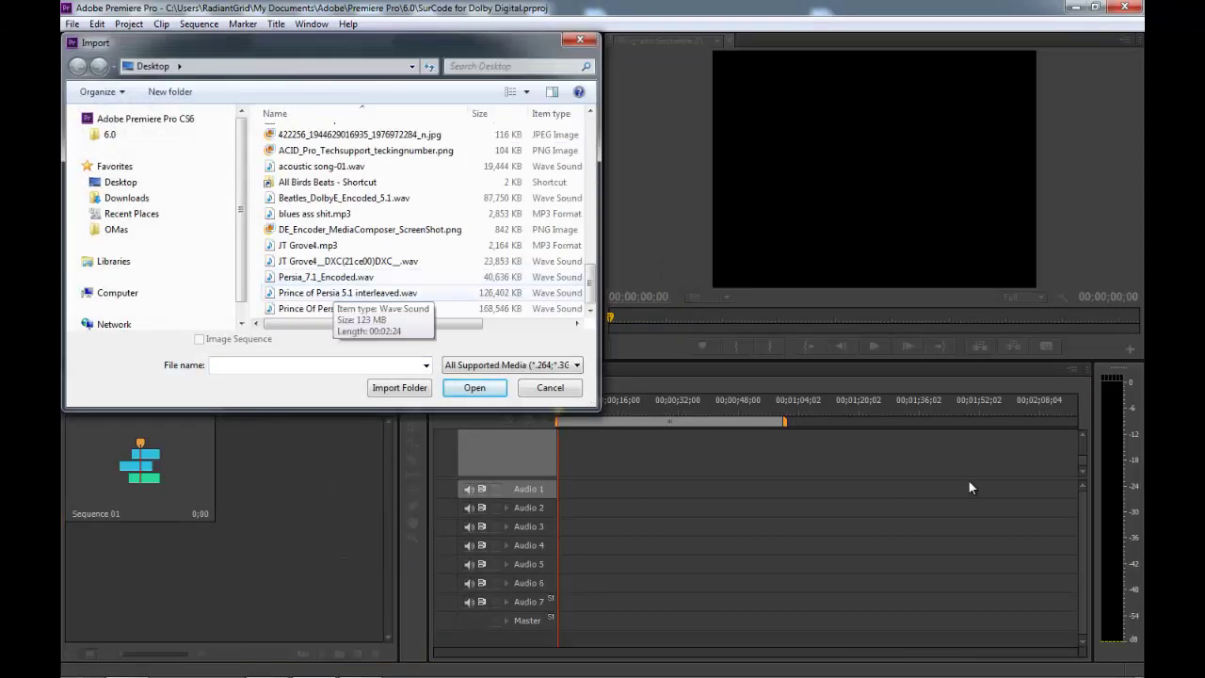
key(Return)
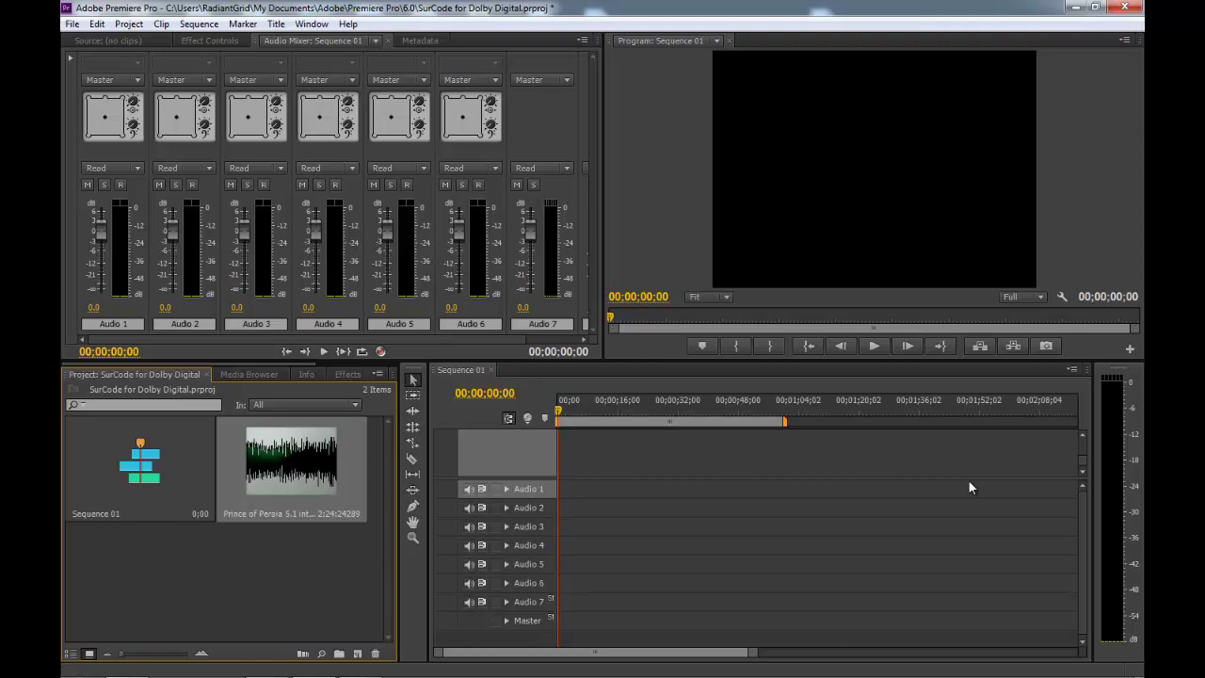
mouse_move(291, 462)
mouse_down()
mouse_move(565, 507)
mouse_move(565, 488)
mouse_up()
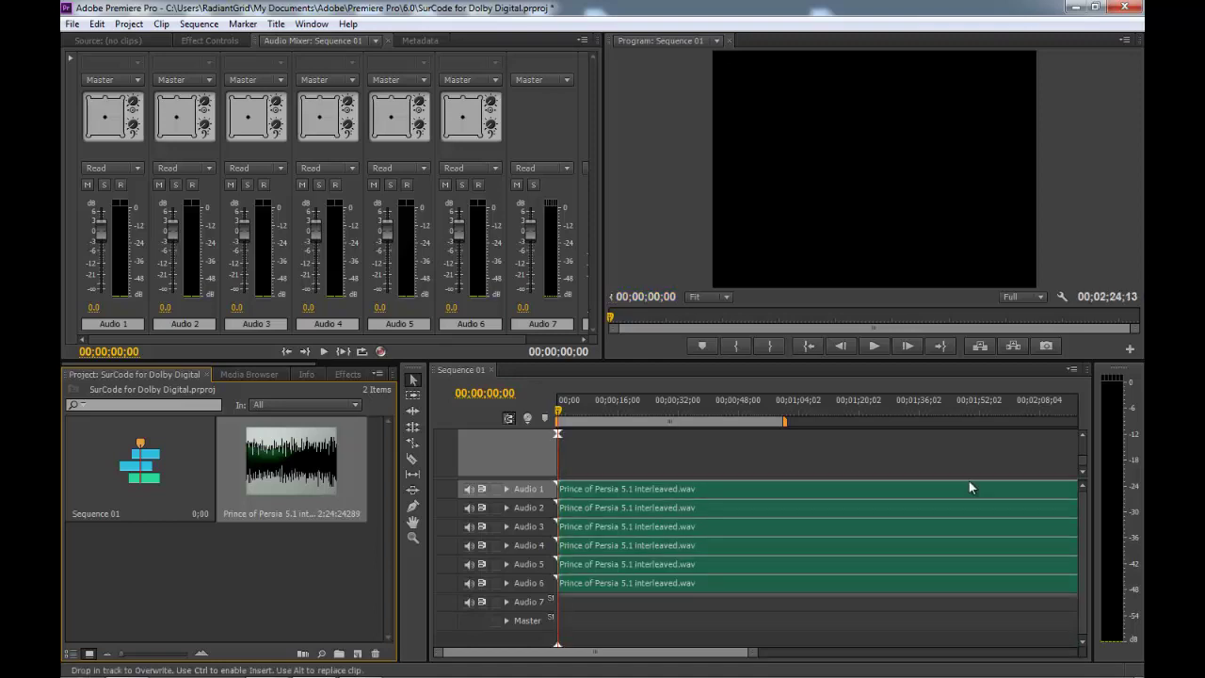
drag(971, 486, 972, 486)
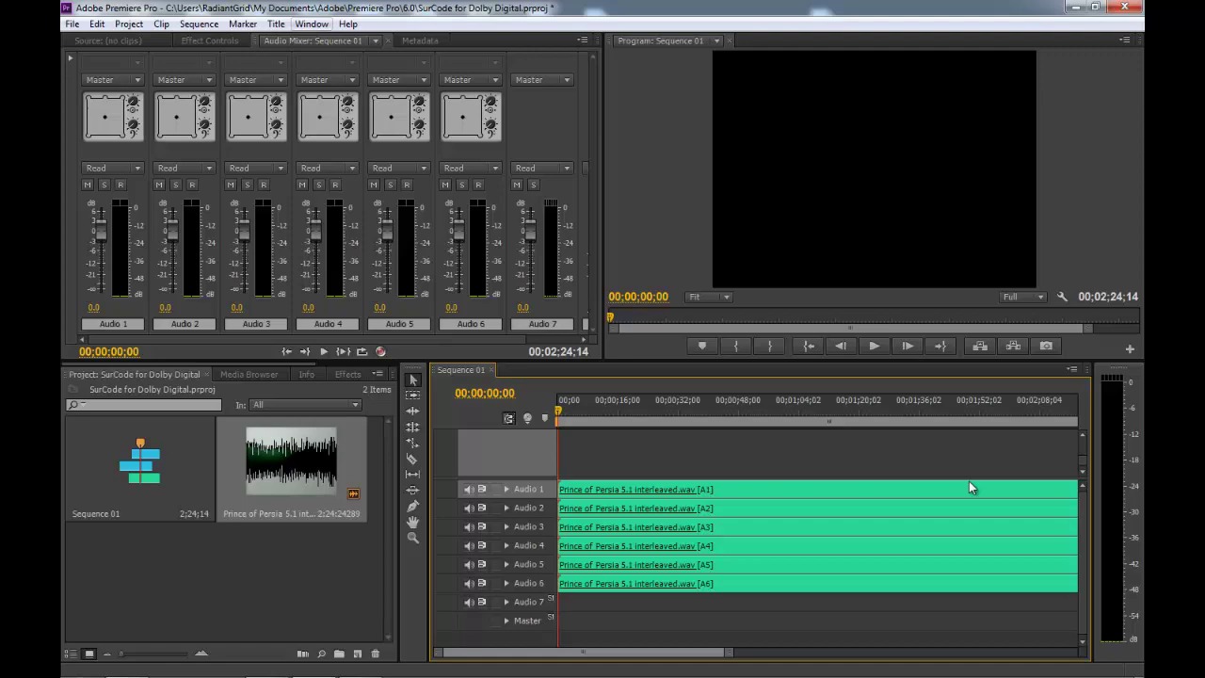
Show the audio mixer for Sequence 01 and pan Audio 1 to front left and Audio 2 to front right
key(alt+w)
key(Right)
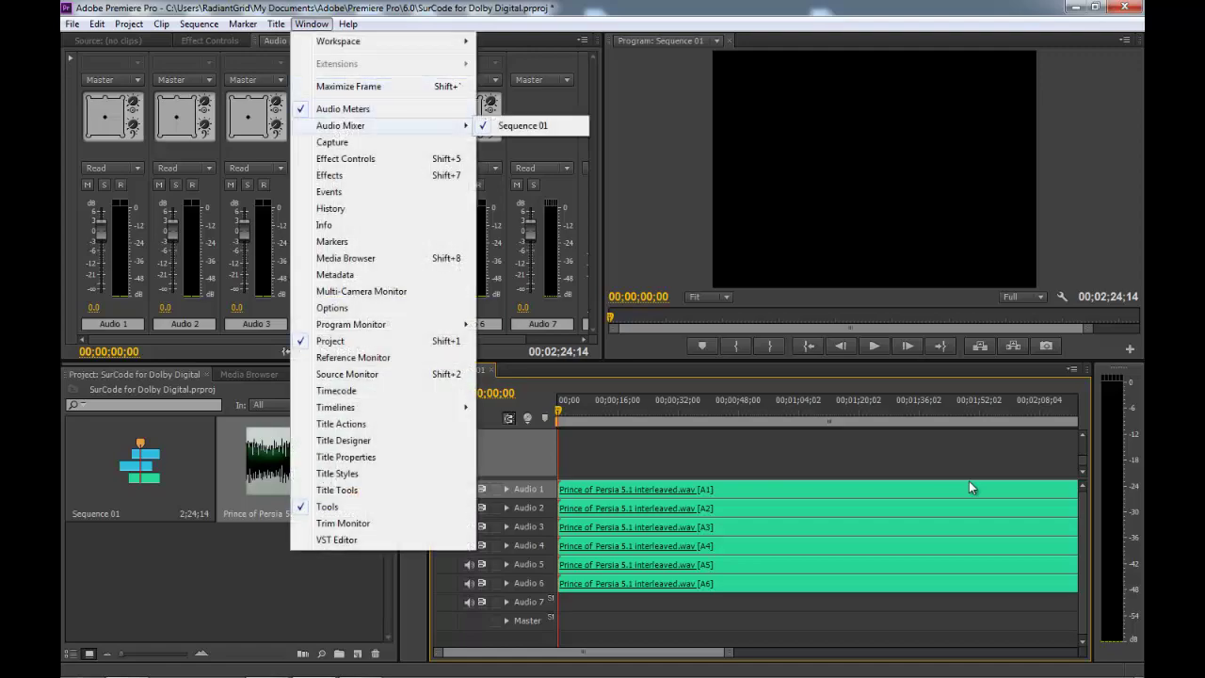
key(Return)
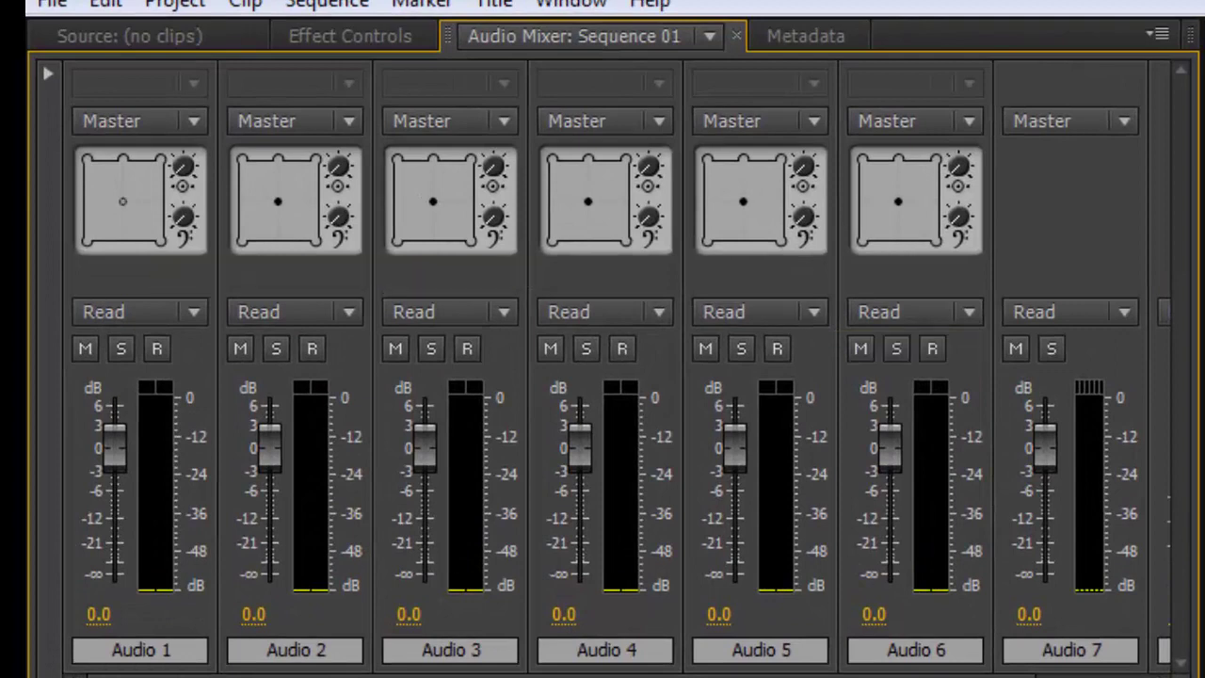
drag(123, 201, 87, 159)
drag(278, 200, 316, 157)
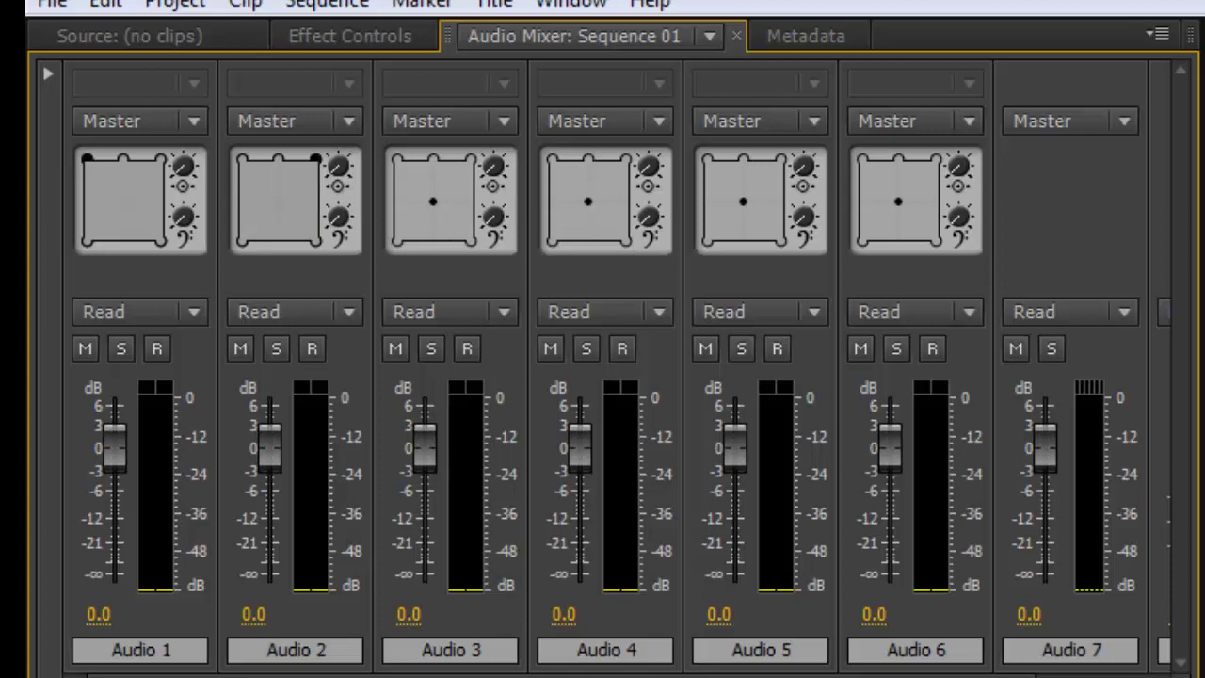
Pan Audio 3 to front center, raise the LFE level of Audio 4, and pan Audio 5 to rear left and Audio 6 to rear right
drag(432, 201, 432, 158)
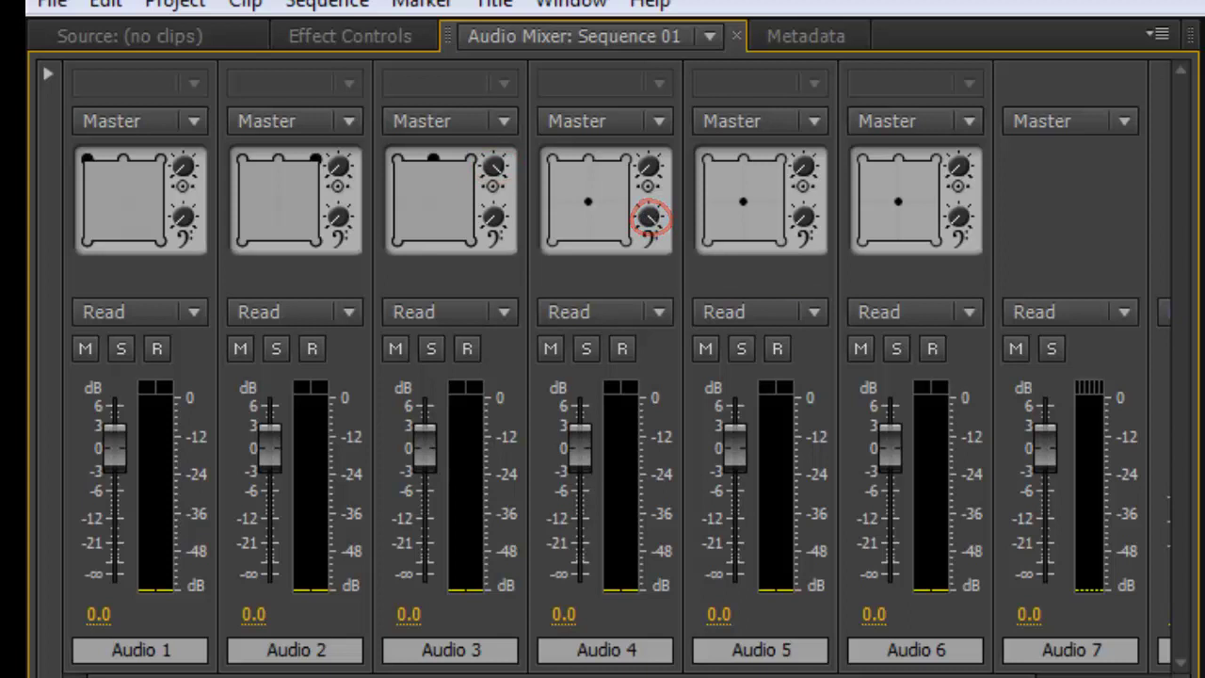
drag(743, 202, 708, 243)
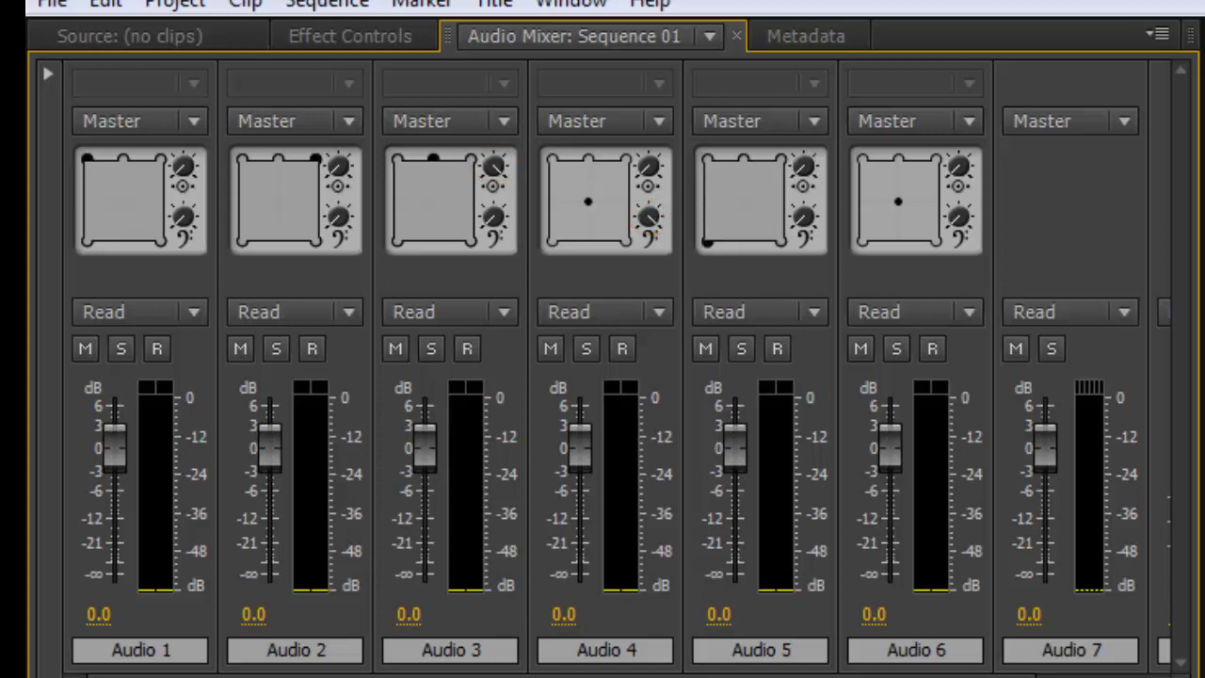
drag(899, 200, 936, 243)
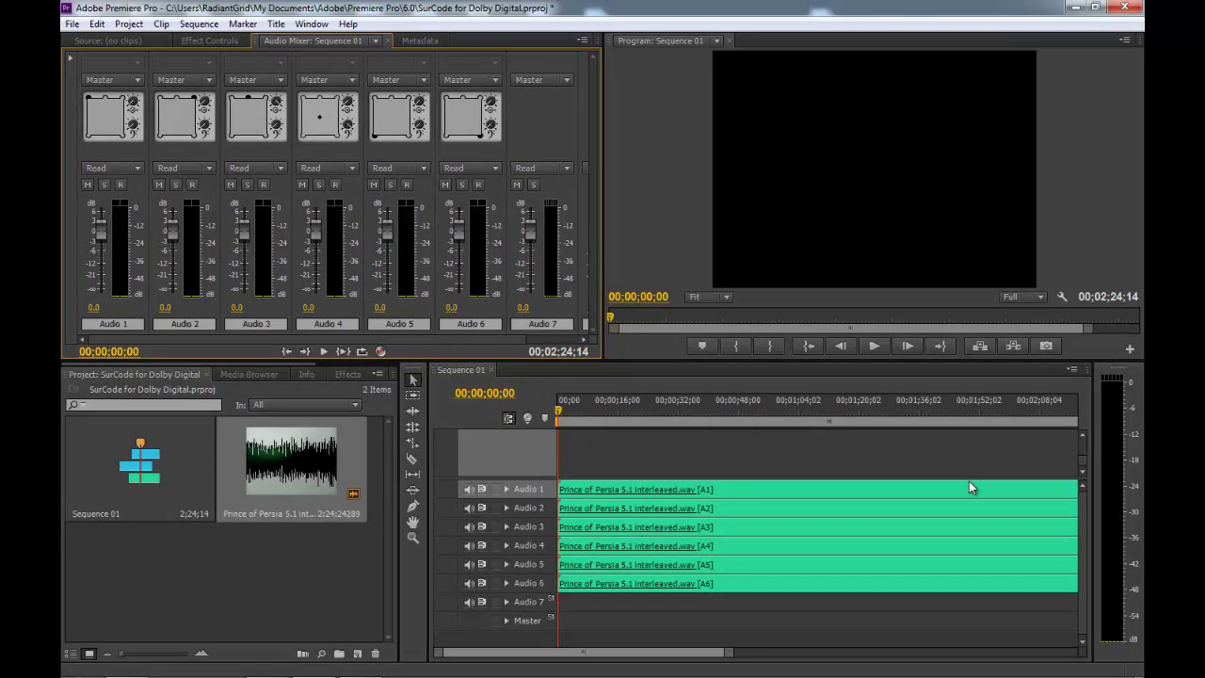
Modify the audio channels of the imported clip to 1 audio track with the 5.1 channel format
right_click(280, 465)
key(Up)
key(Right)
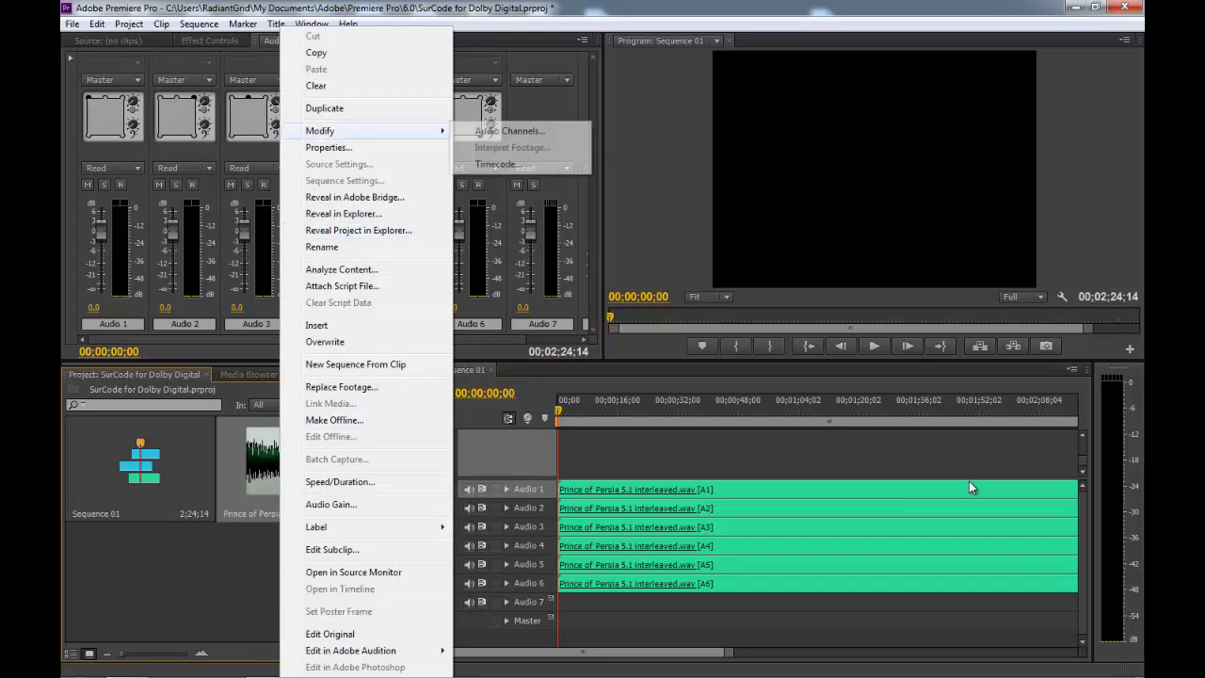
key(Return)
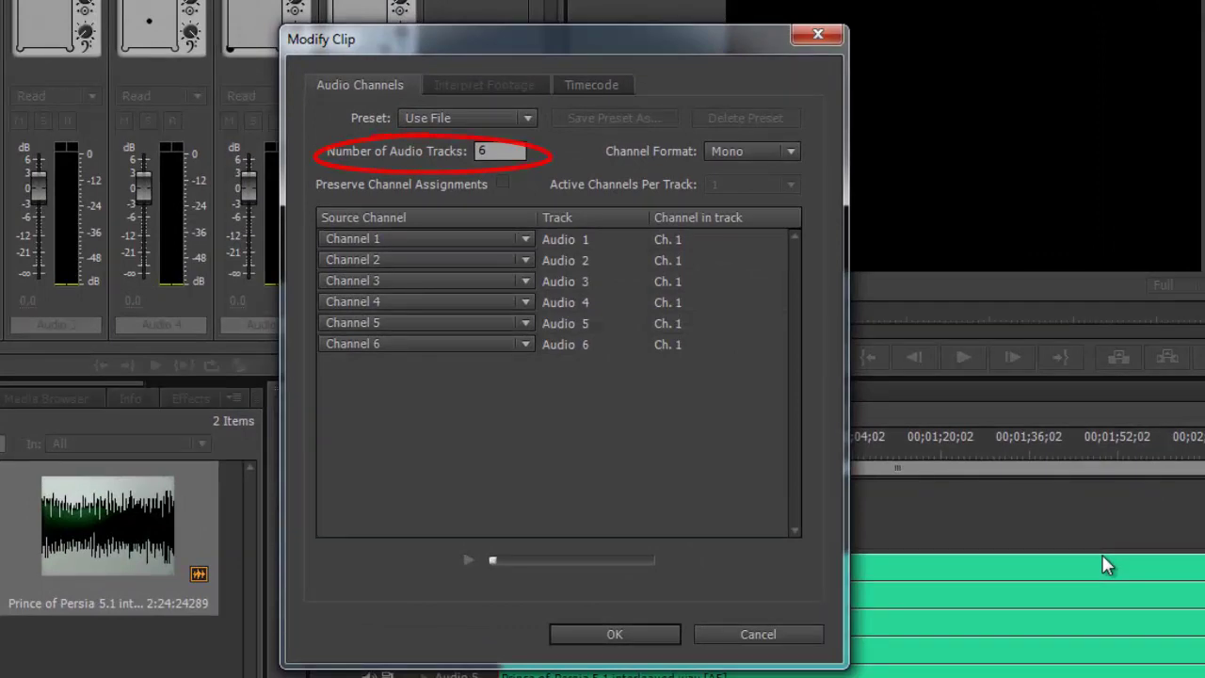
key(Tab)
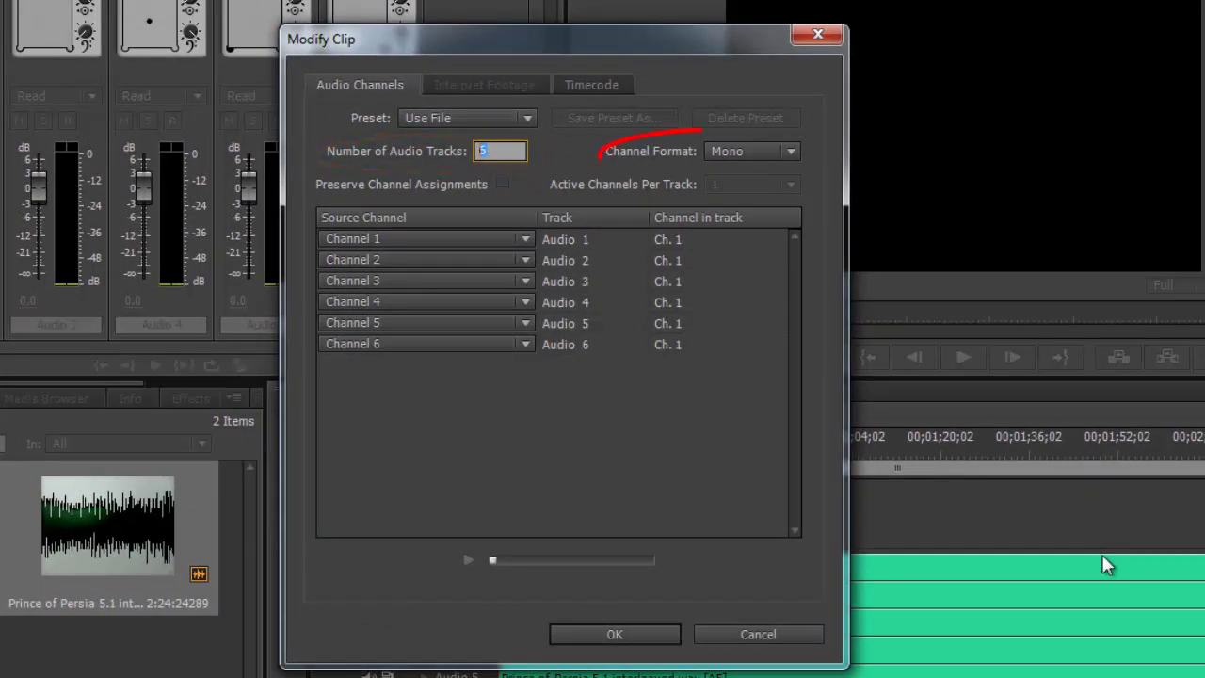
text(1)
key(Tab)
key(space)
key(Down)
key(Down)
key(Down)
key(Return)
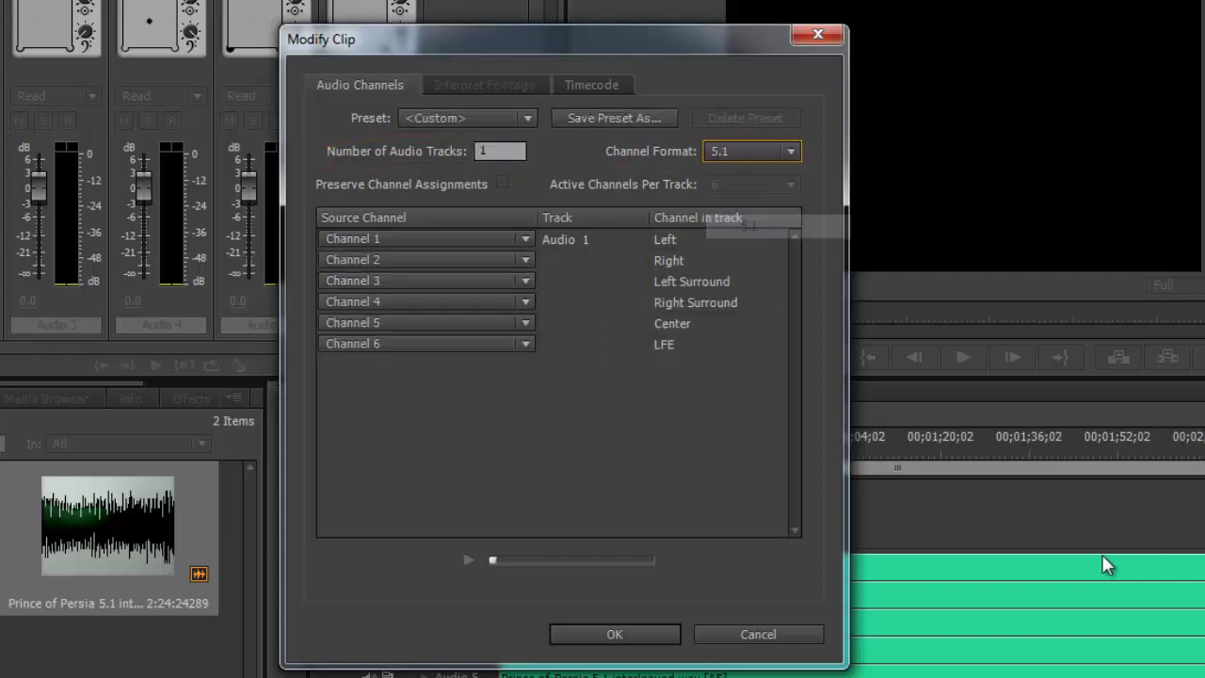
key(Return)
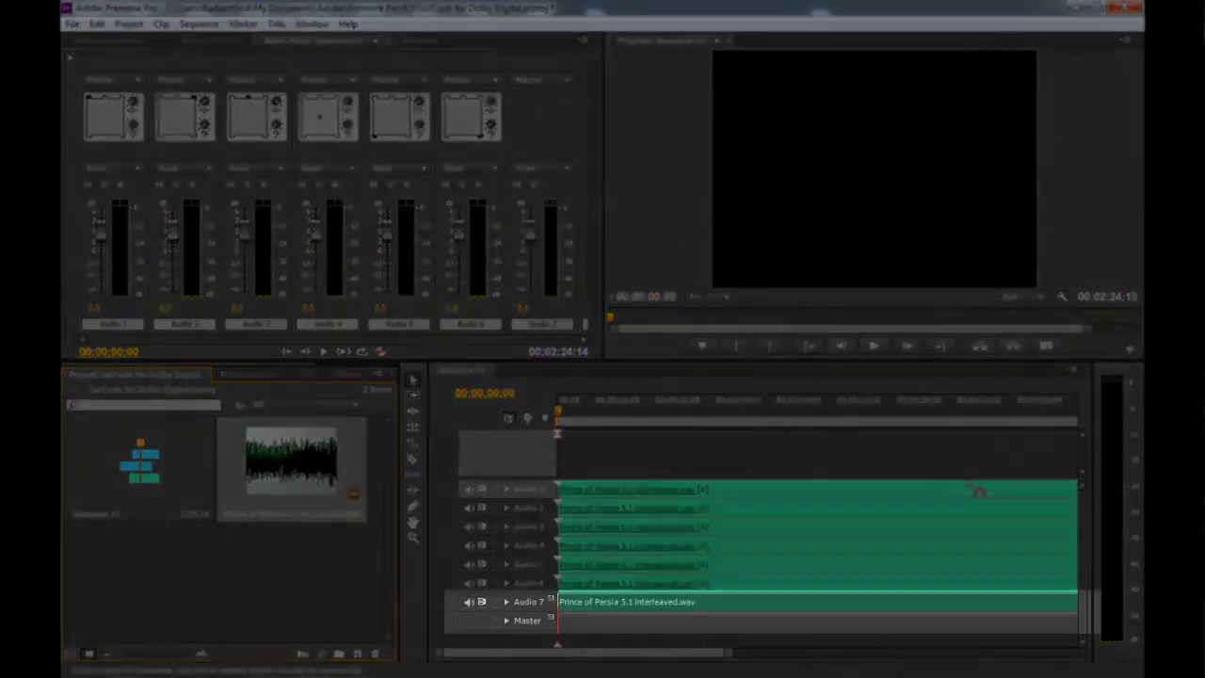
Place the modified 5.1 clip at the start of Audio 7 and select it in the timeline
drag(971, 485, 972, 480)
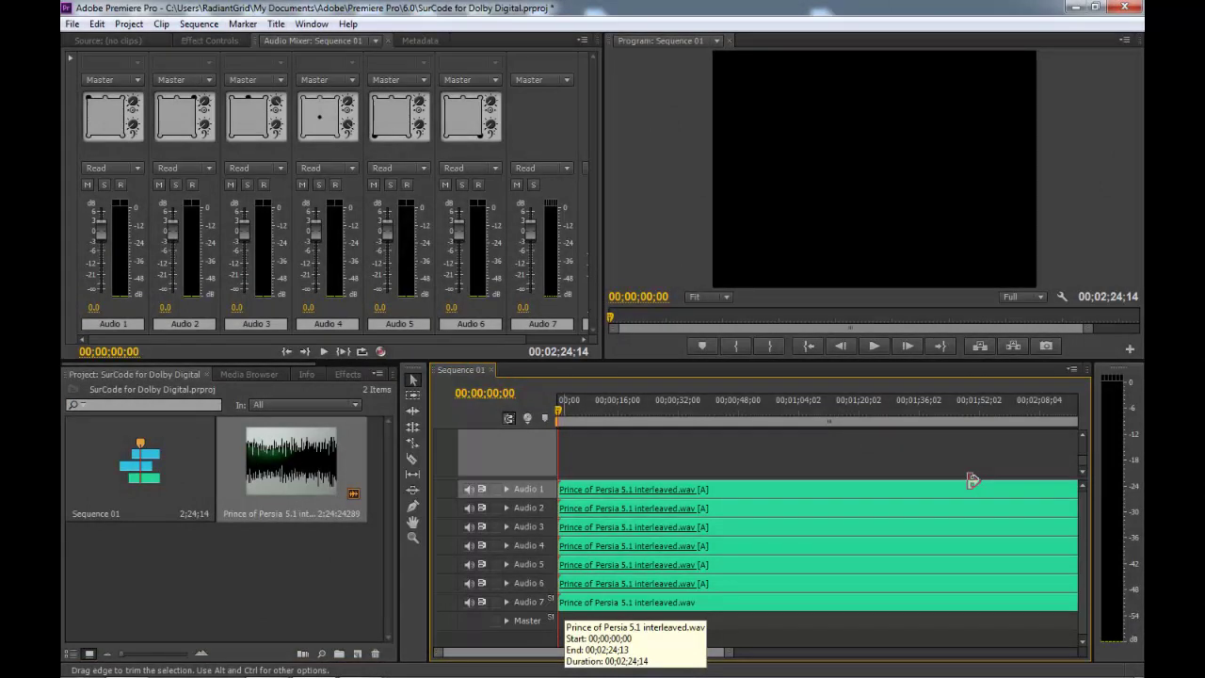
click(969, 480)
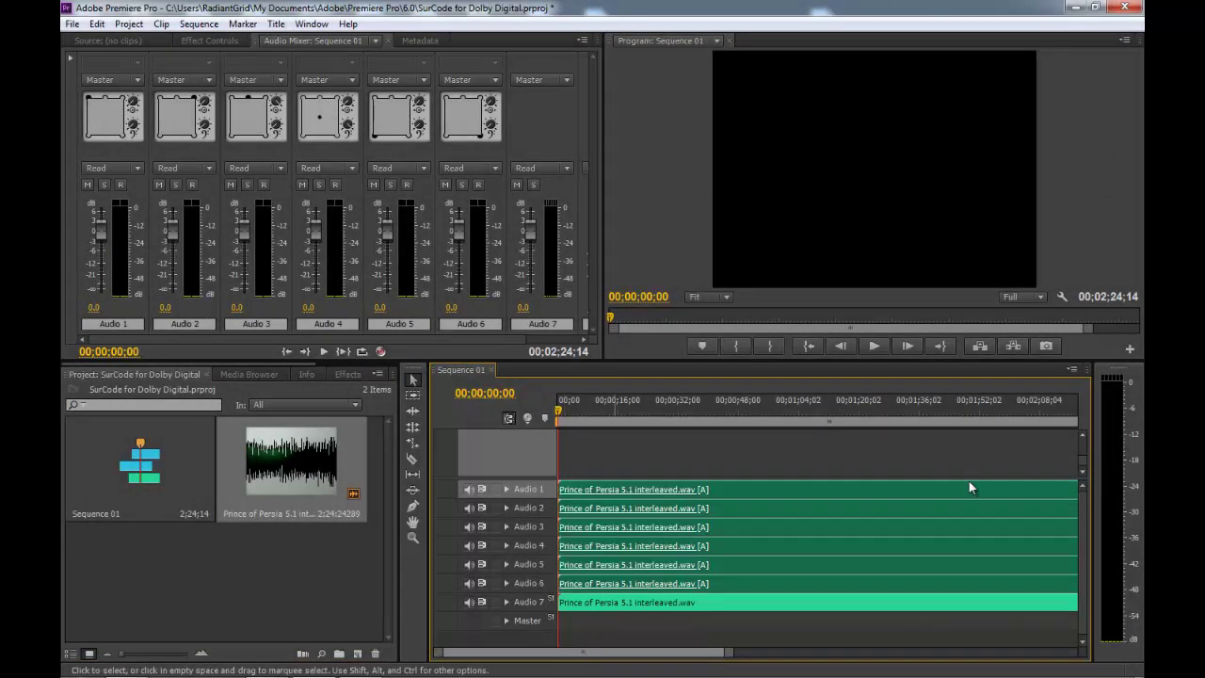
click(969, 481)
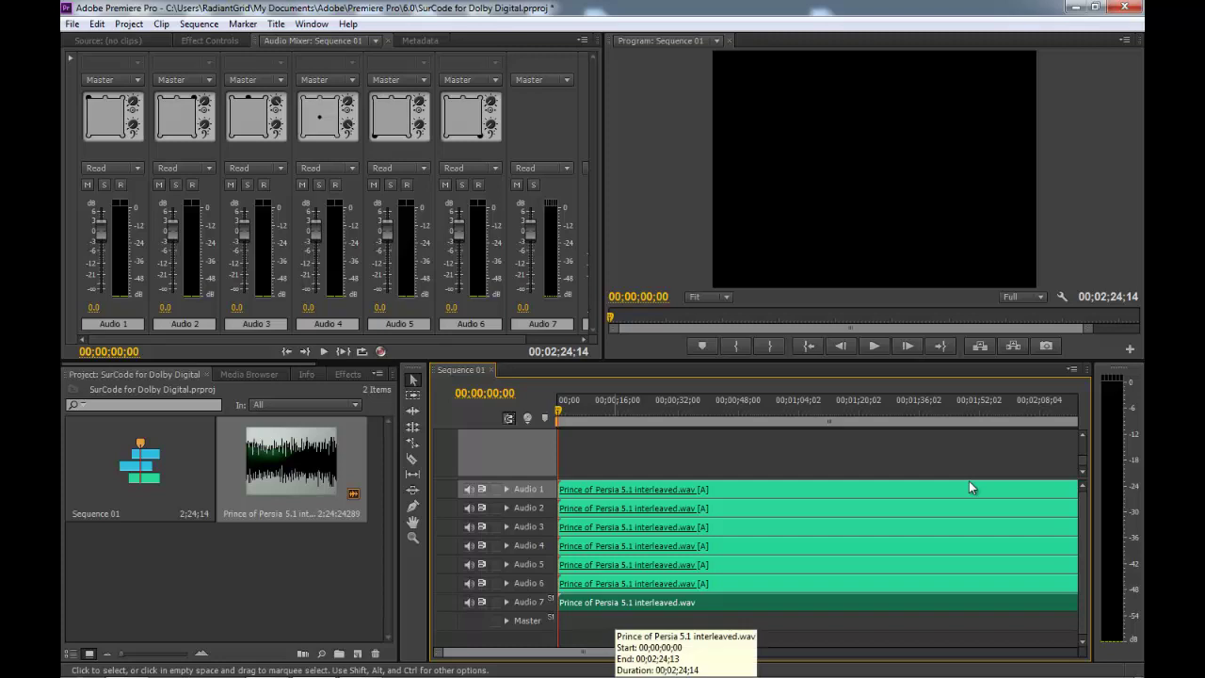
Open the media export settings for Sequence 01
key(alt+f)
key(Down)
key(Down)
key(Down)
key(Down)
key(Down)
key(Down)
key(Down)
key(Down)
key(Down)
key(Down)
key(Down)
key(Down)
key(Down)
key(Down)
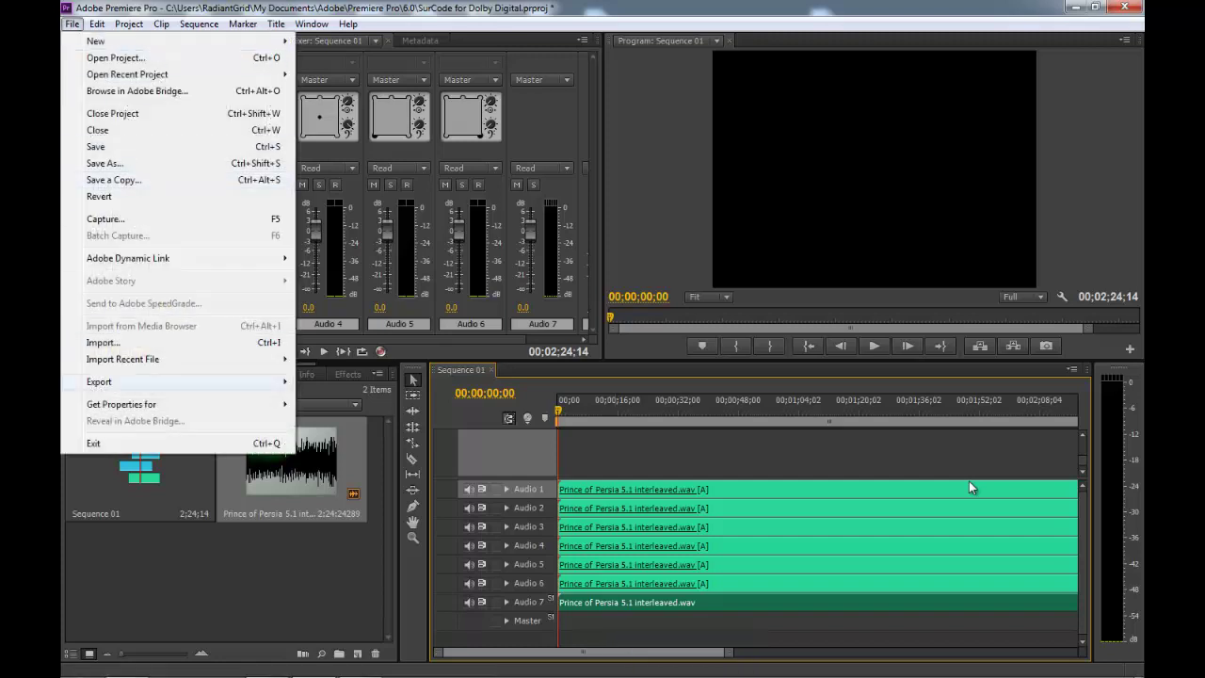
key(Right)
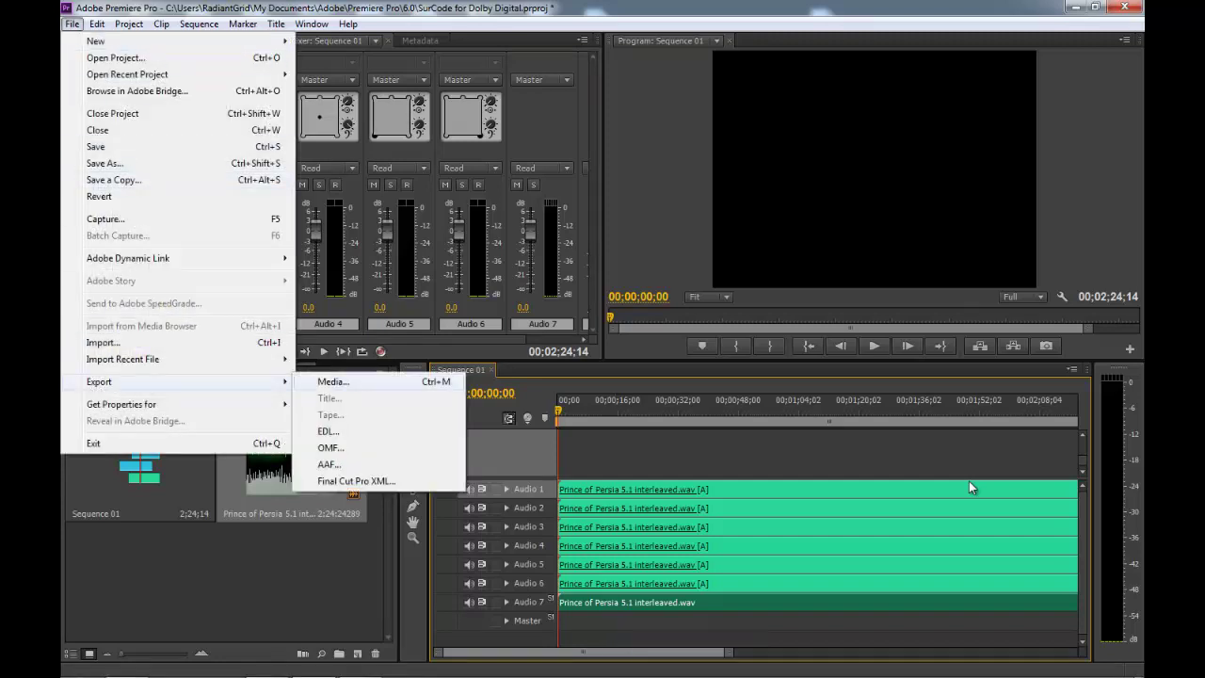
key(Return)
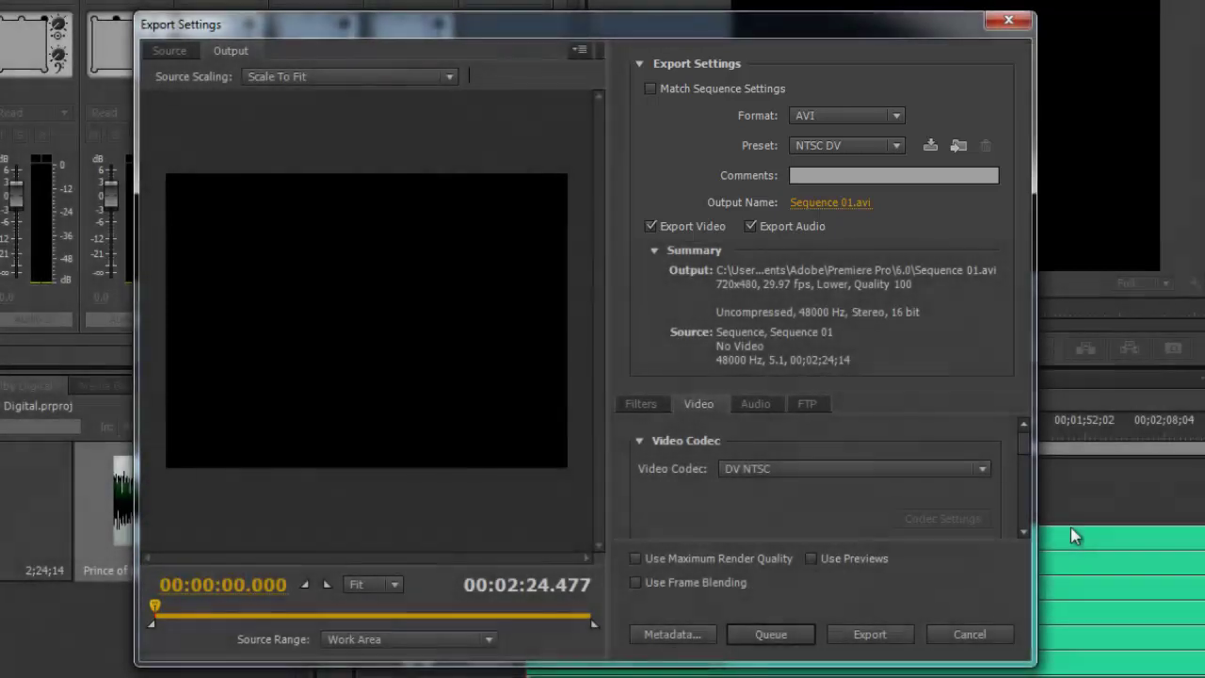
Set the export format to MPEG2 and turn off video export so only audio is exported
key(space)
key(Down)
key(Down)
key(Down)
key(Down)
key(Down)
key(Down)
key(Down)
key(Down)
key(Down)
key(Down)
key(Down)
key(Down)
key(Down)
key(Down)
key(Down)
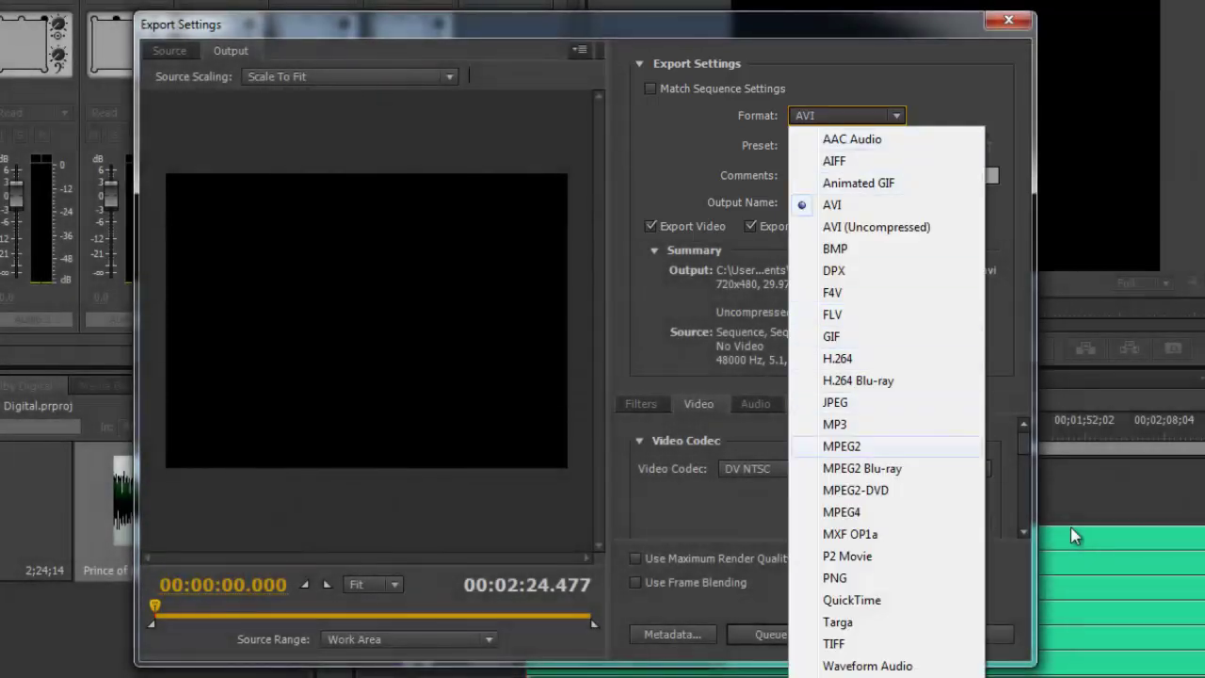
key(Return)
key(Return)
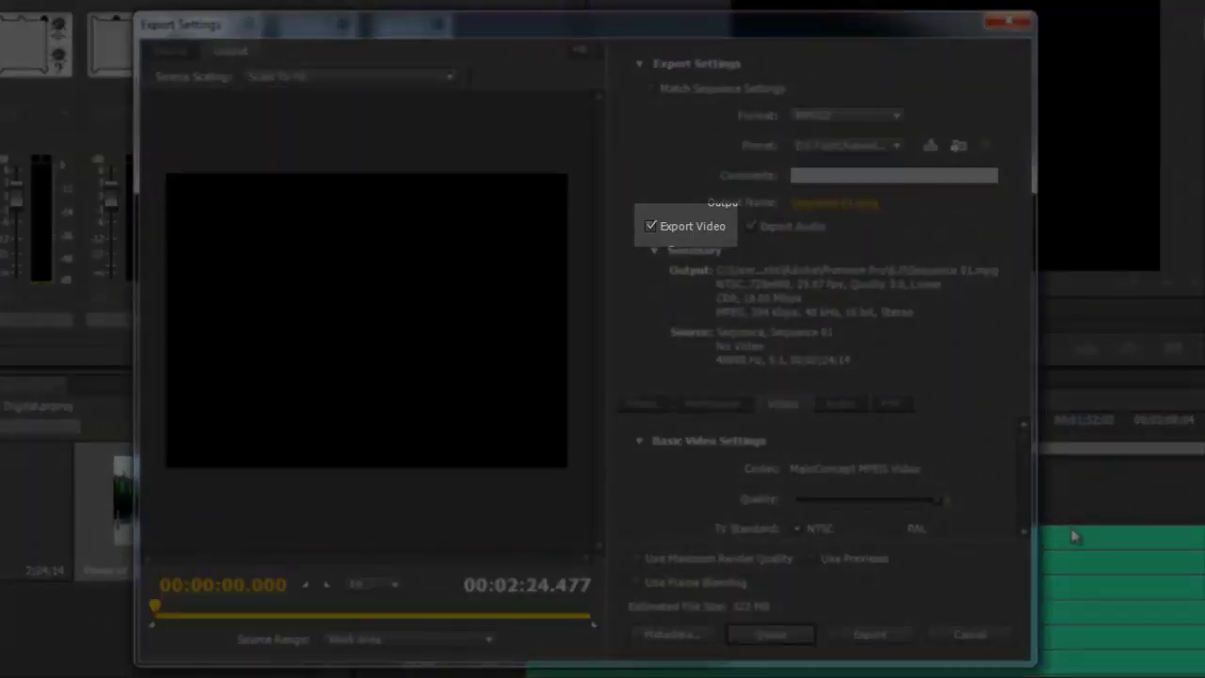
key(space)
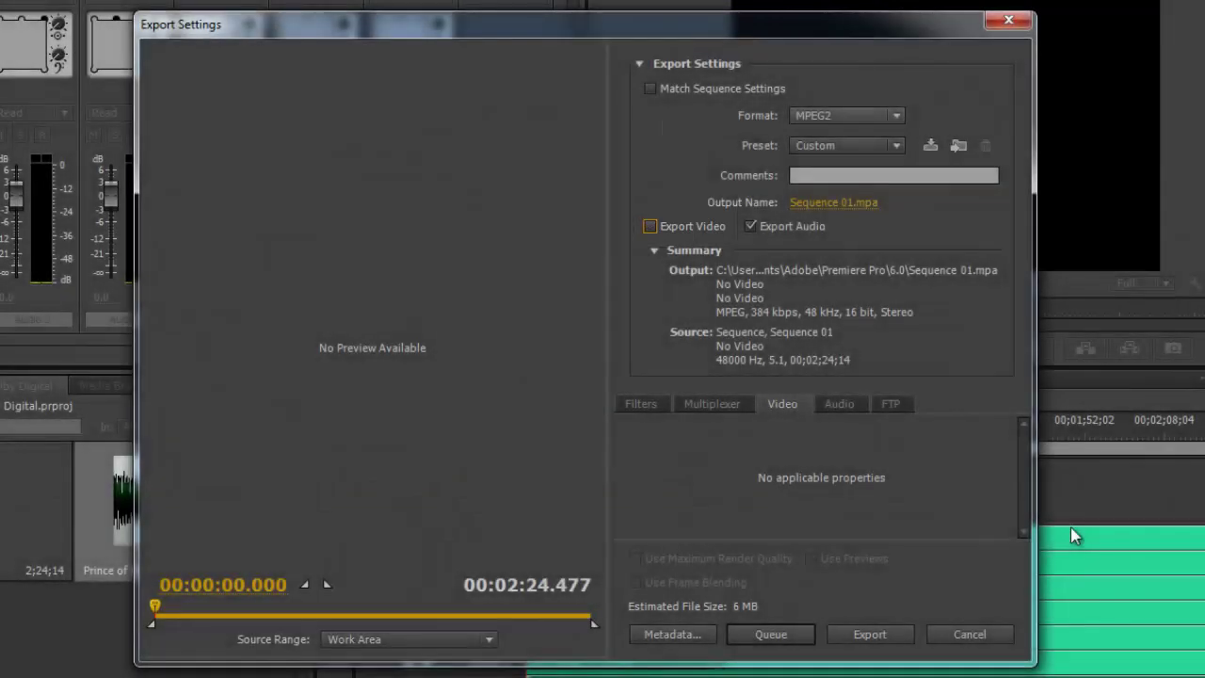
Set the export's audio format to Dolby Digital and choose SurCode for Dolby Digital as the codec
key(ctrl+Tab)
key(space)
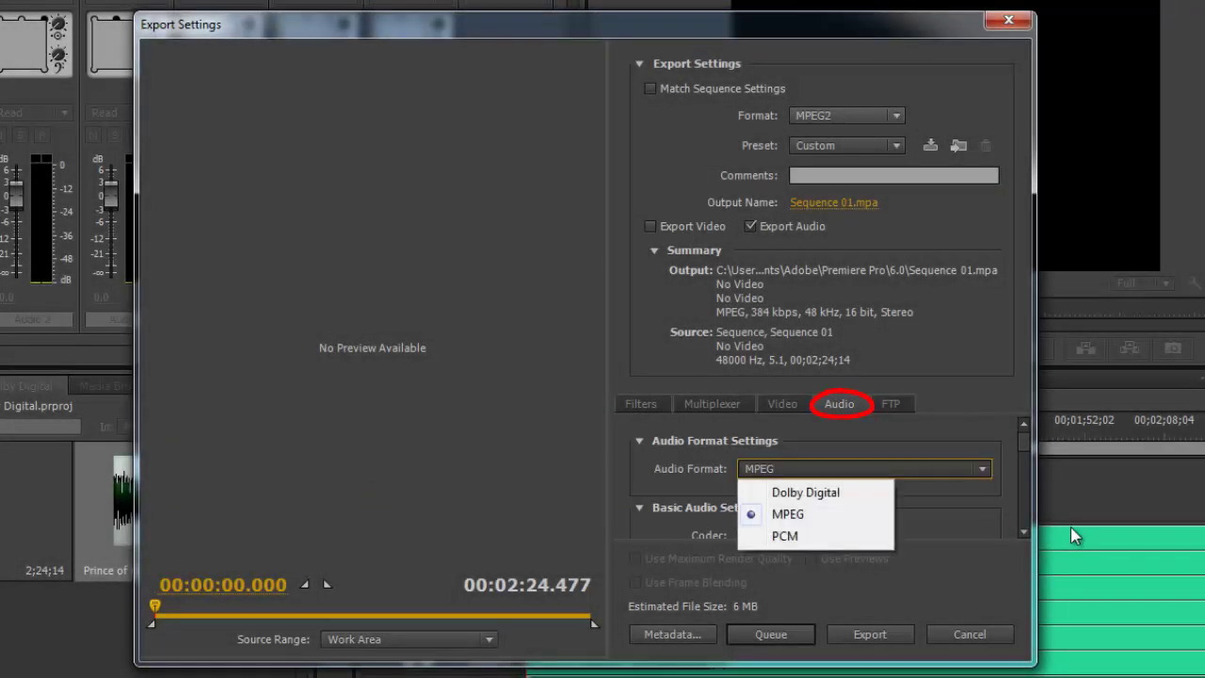
key(Up)
key(Return)
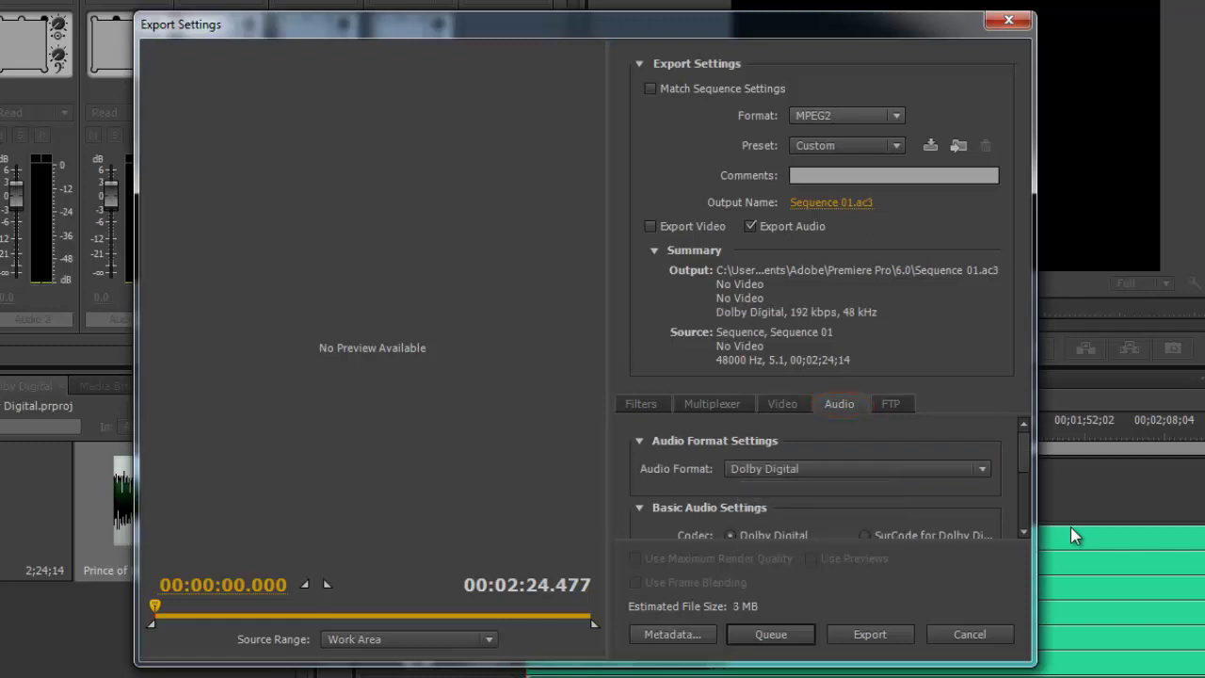
scroll(1071, 526, down, 1)
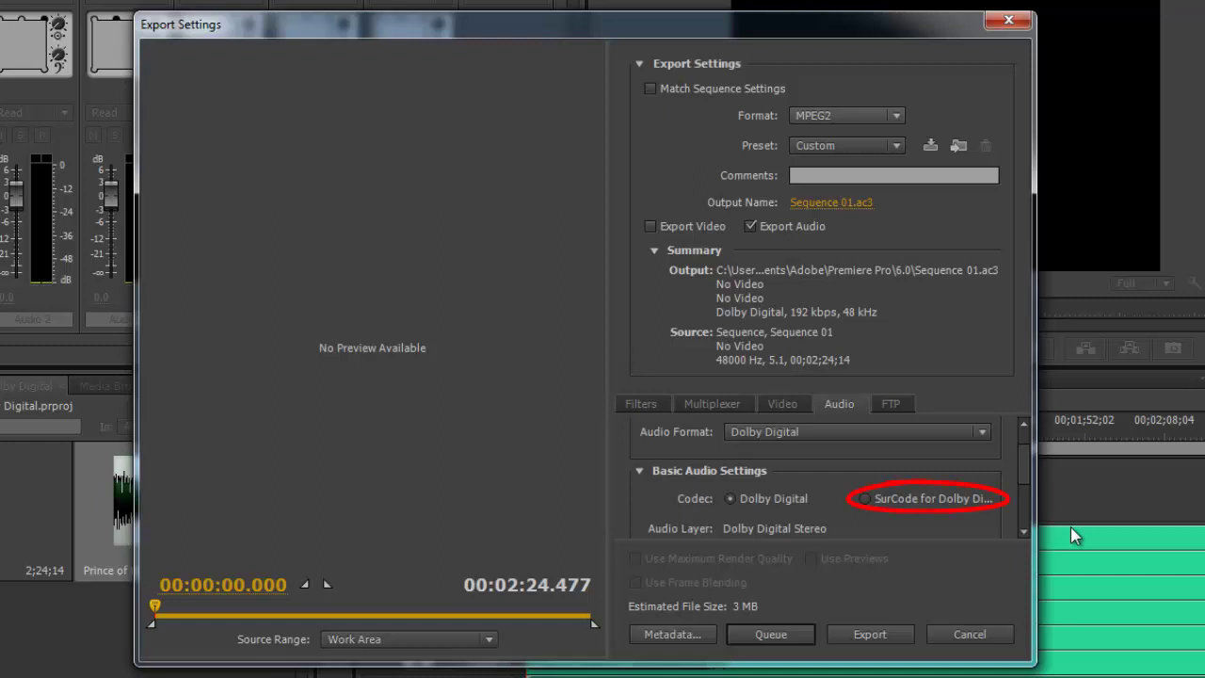
key(space)
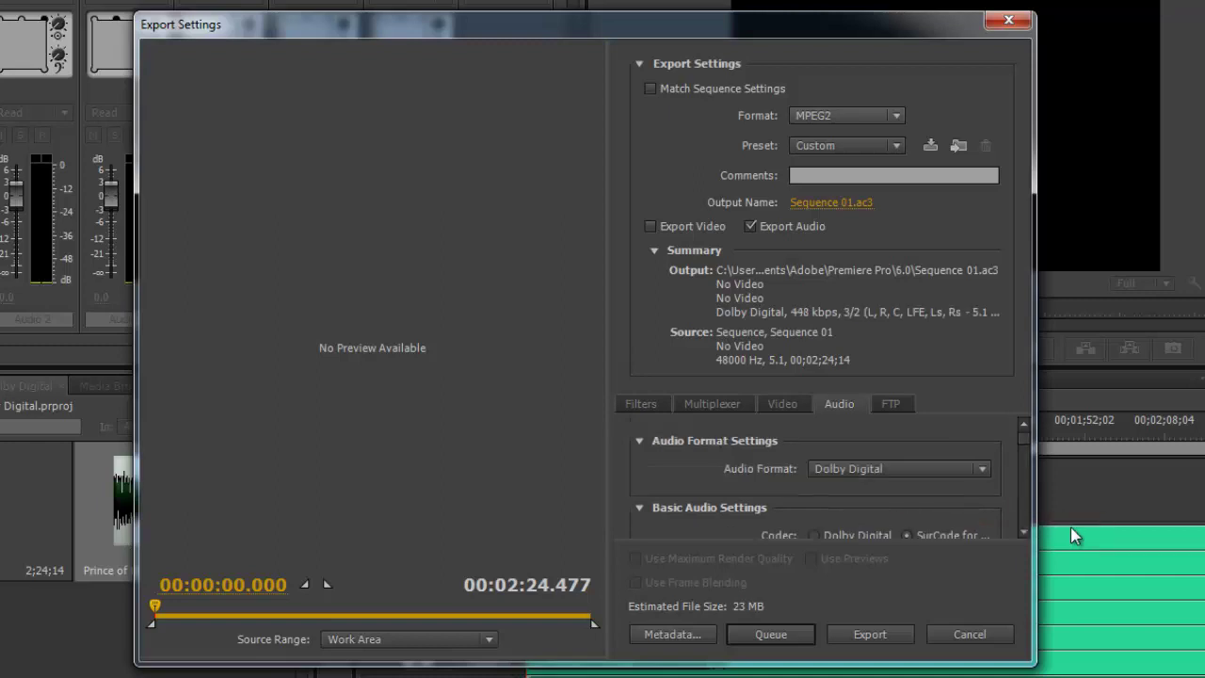
Review the SurCode audio service settings, including coding mode, LFE, sampling rate, data rate, bitstream mode and dialog normalization
scroll(1070, 527, down, 3)
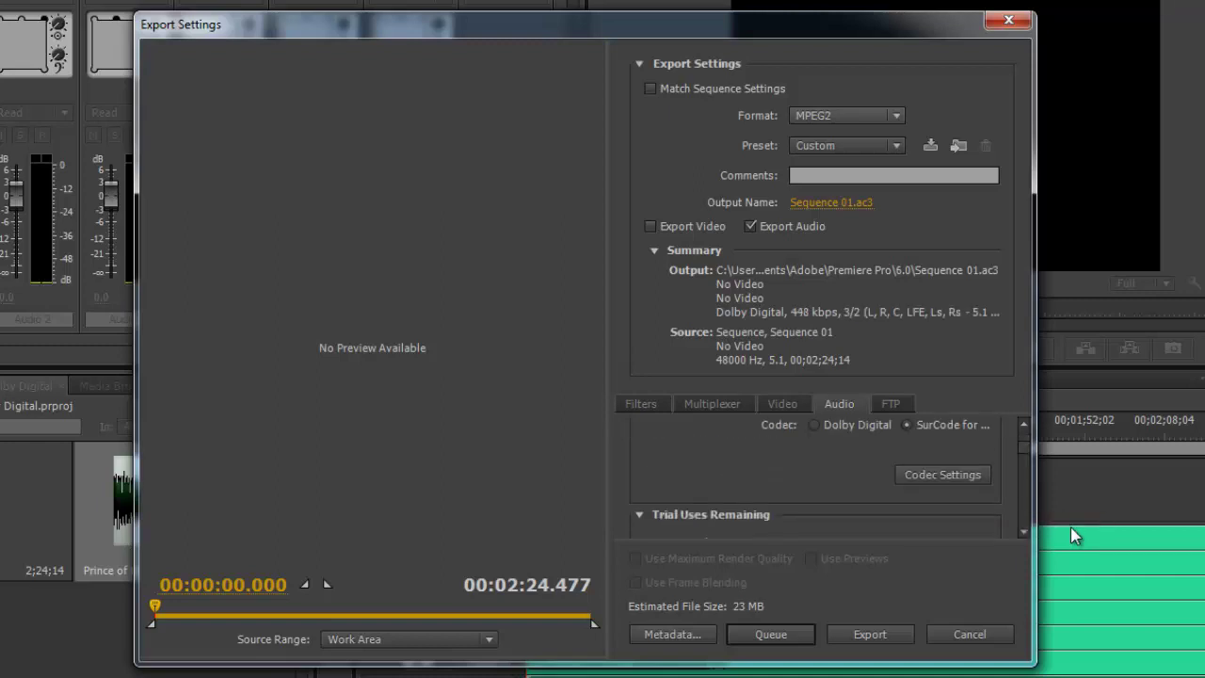
scroll(1071, 526, down, 4)
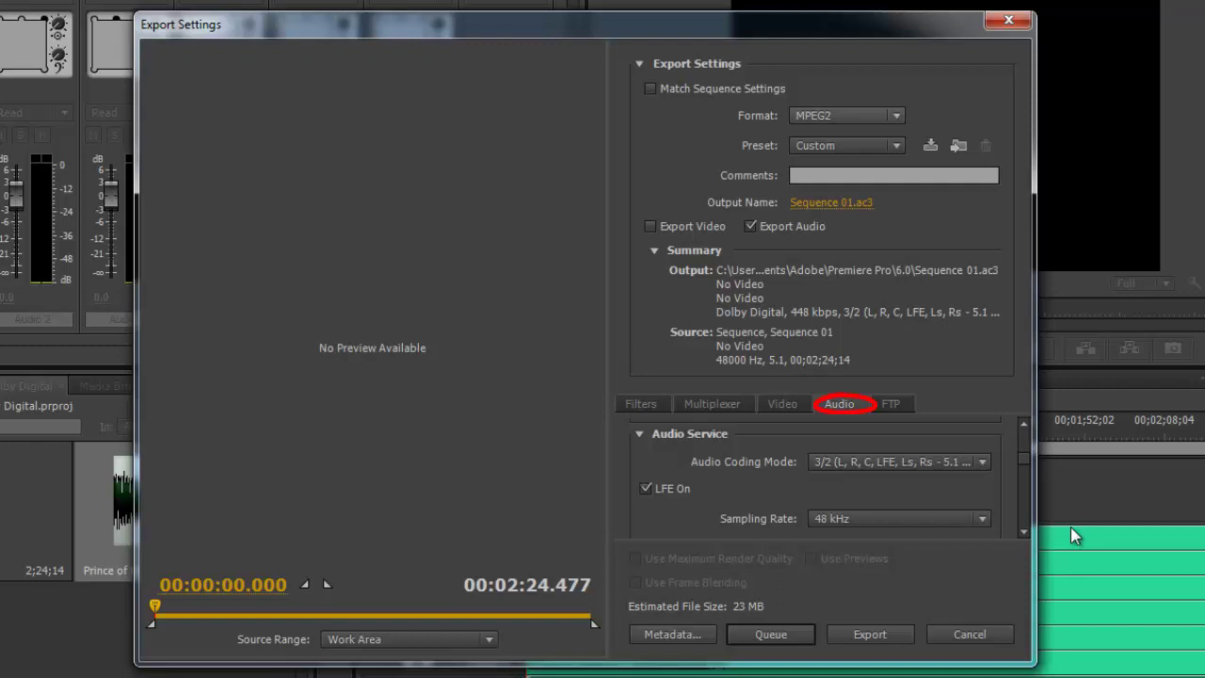
scroll(1070, 527, down, 3)
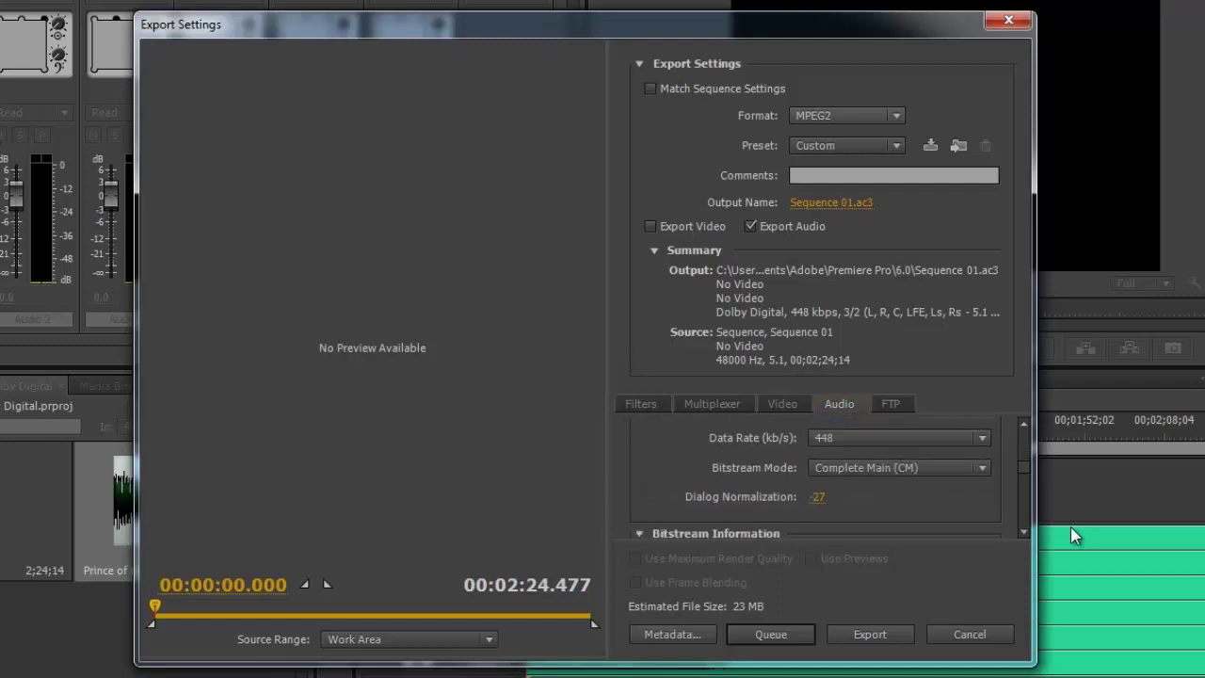